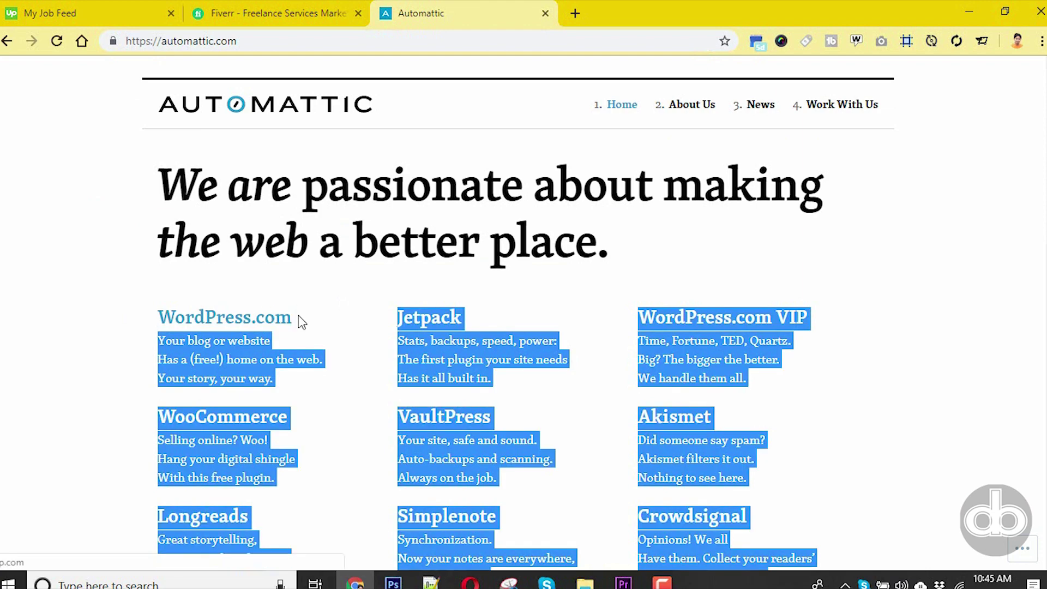
- Scroll the Automattic homepage down to Akismet and highlight its spam-filtering description
left_click(872, 352)
scroll(835, 365, "down", 3)
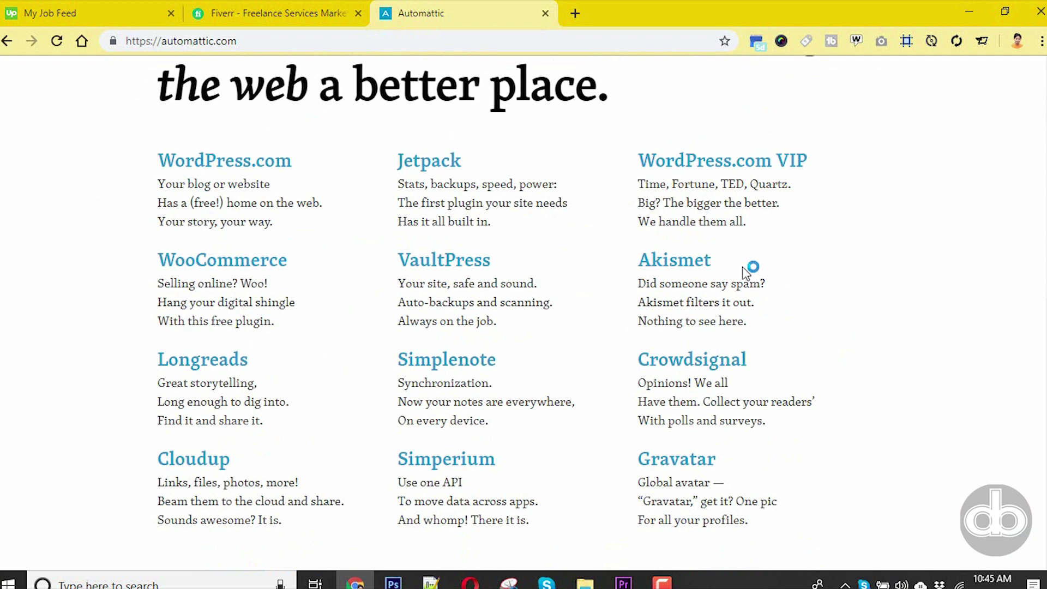
left_click_drag(750, 271, 634, 257)
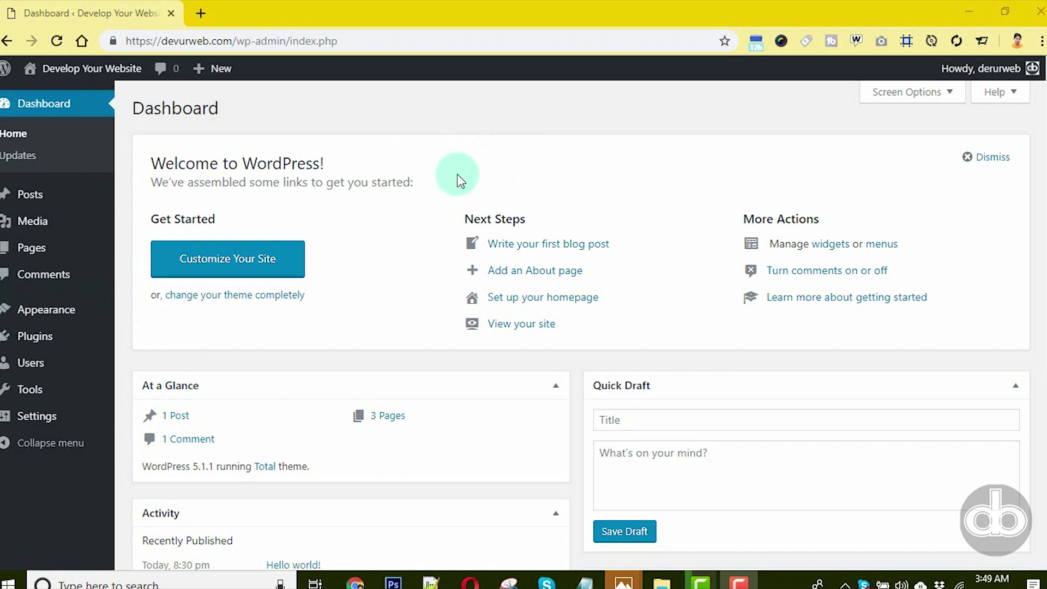
- Go from the Installed Plugins list to the Add Plugins page
mouse_move(52, 336)
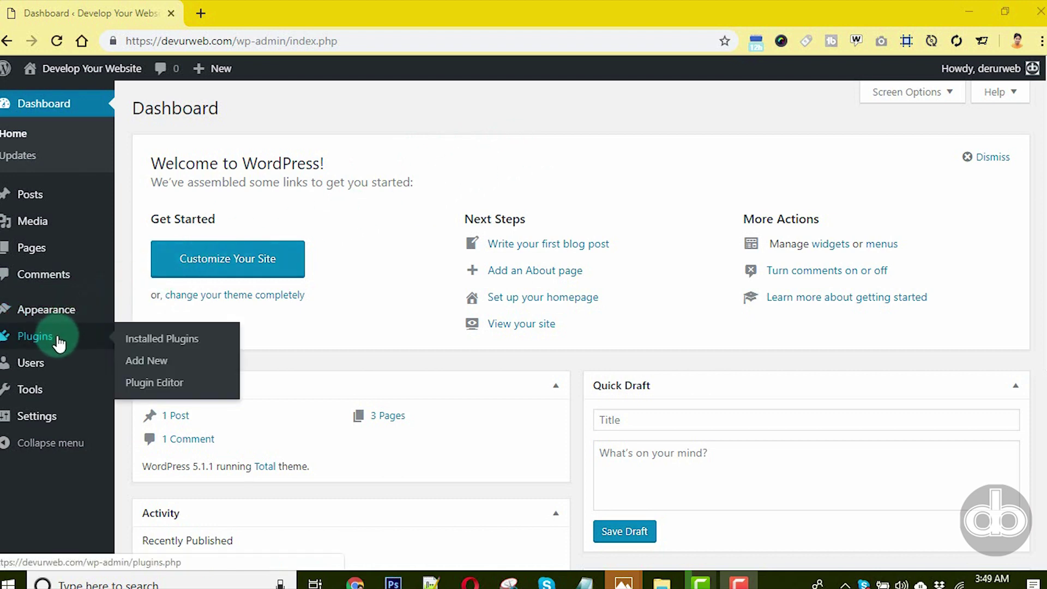
left_click(140, 343)
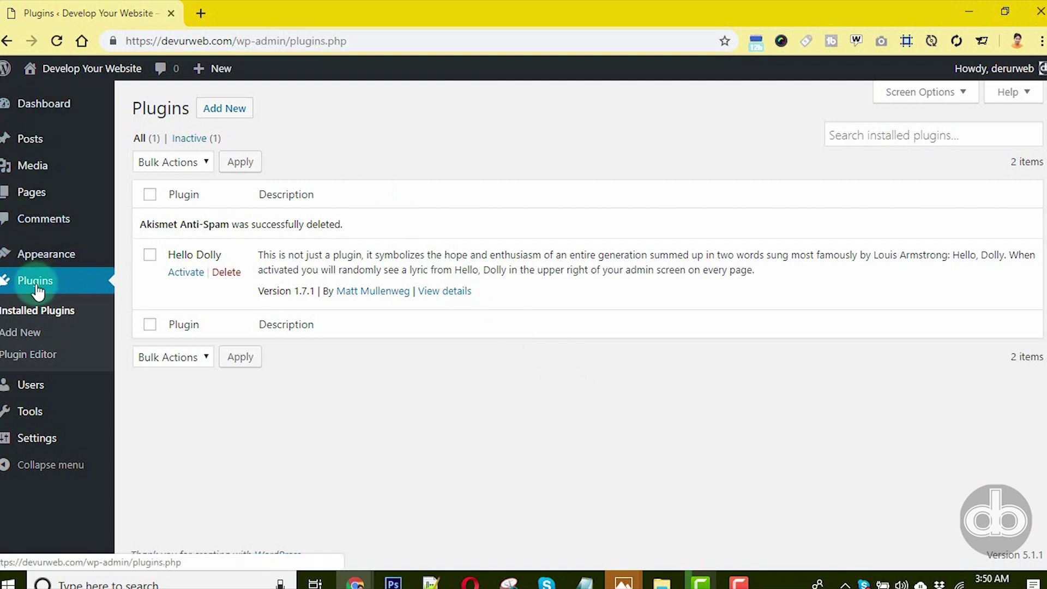
left_click(24, 331)
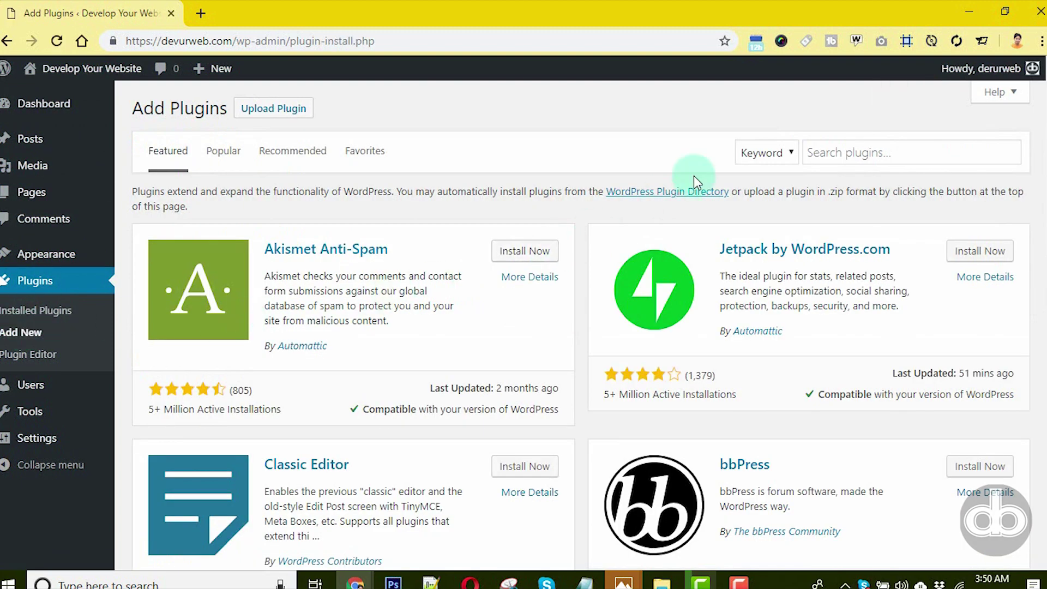
- Search plugins for 'akismet', then install and activate Akismet Anti-Spam
left_click(867, 151)
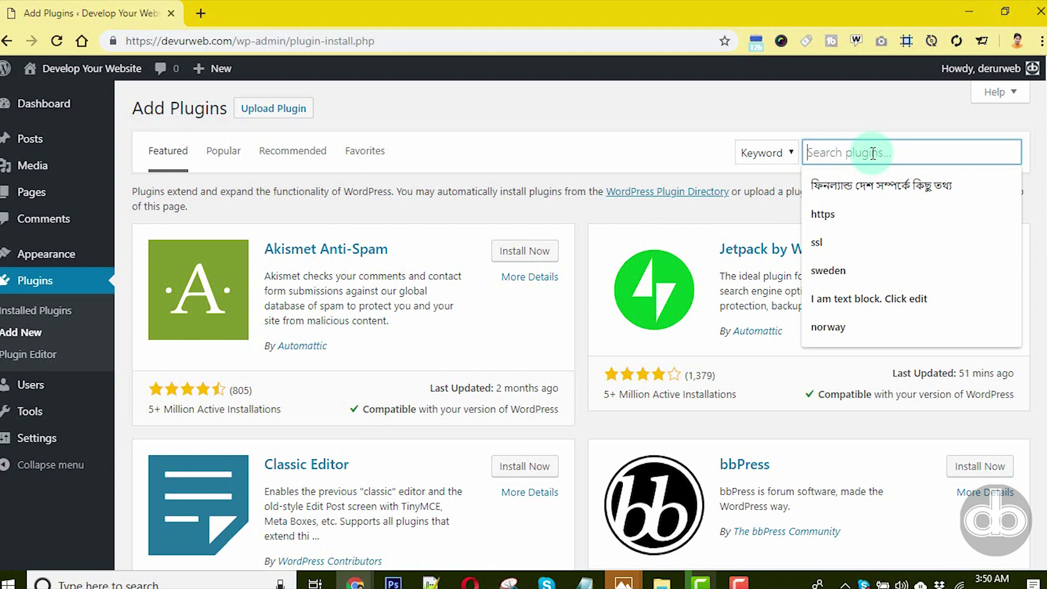
type("akismet")
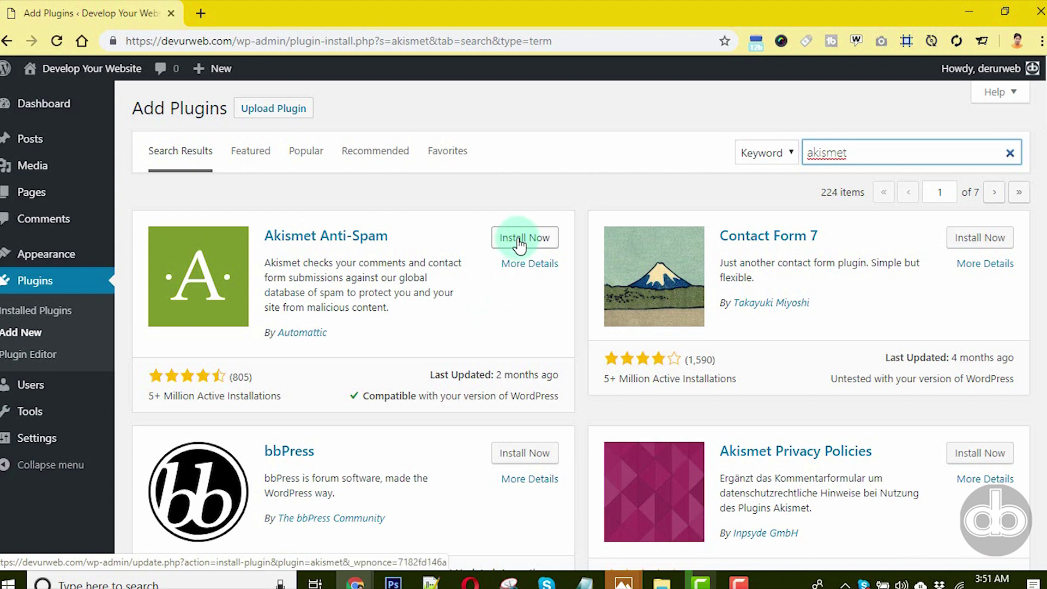
left_click(519, 242)
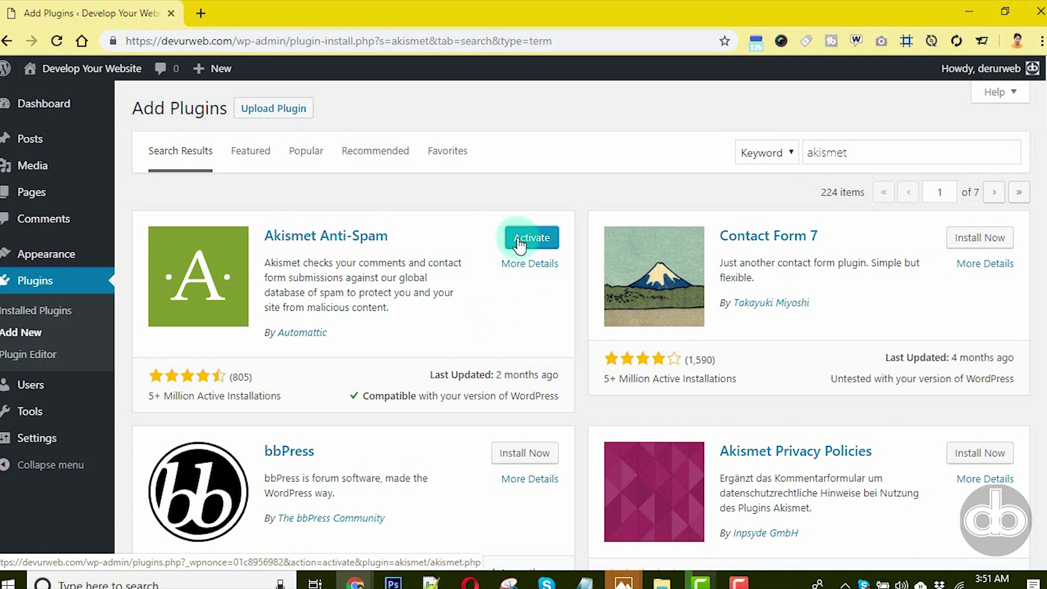
left_click(519, 243)
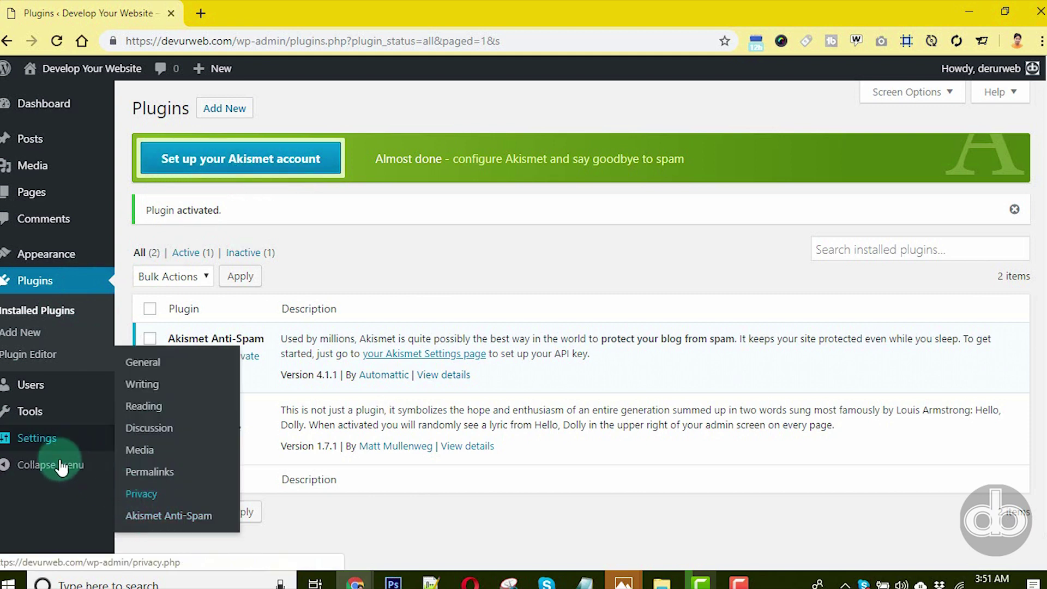
- Open Settings > Akismet Anti-Spam and request a new API key
mouse_move(66, 447)
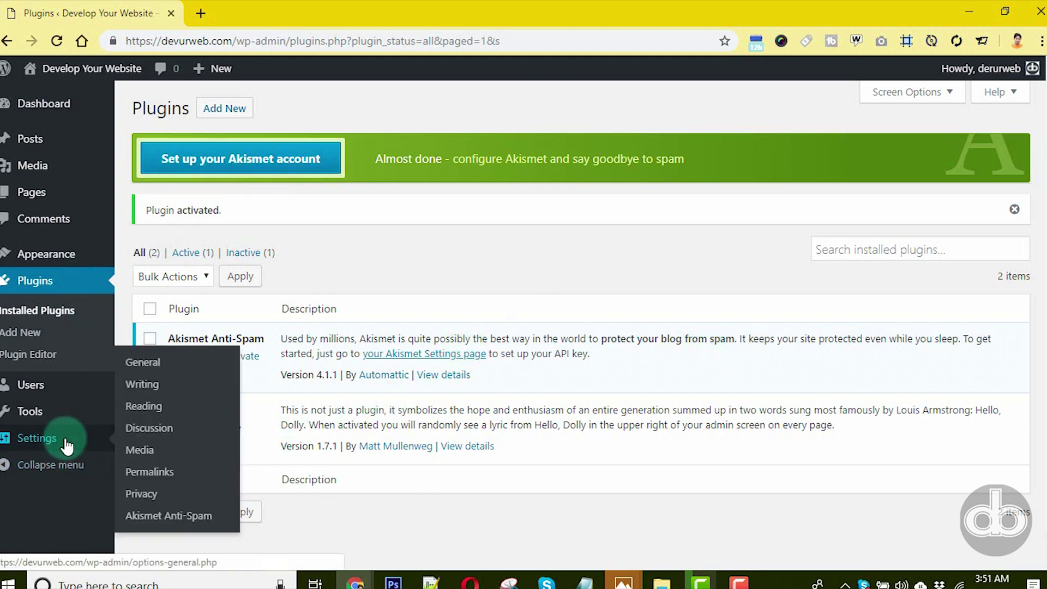
left_click(172, 518)
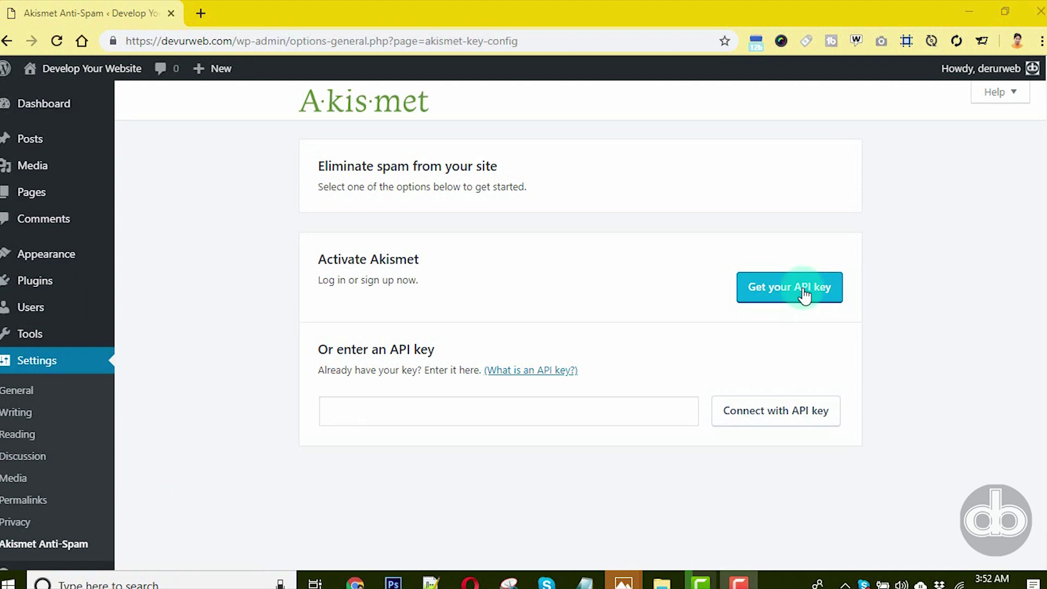
left_click(805, 295)
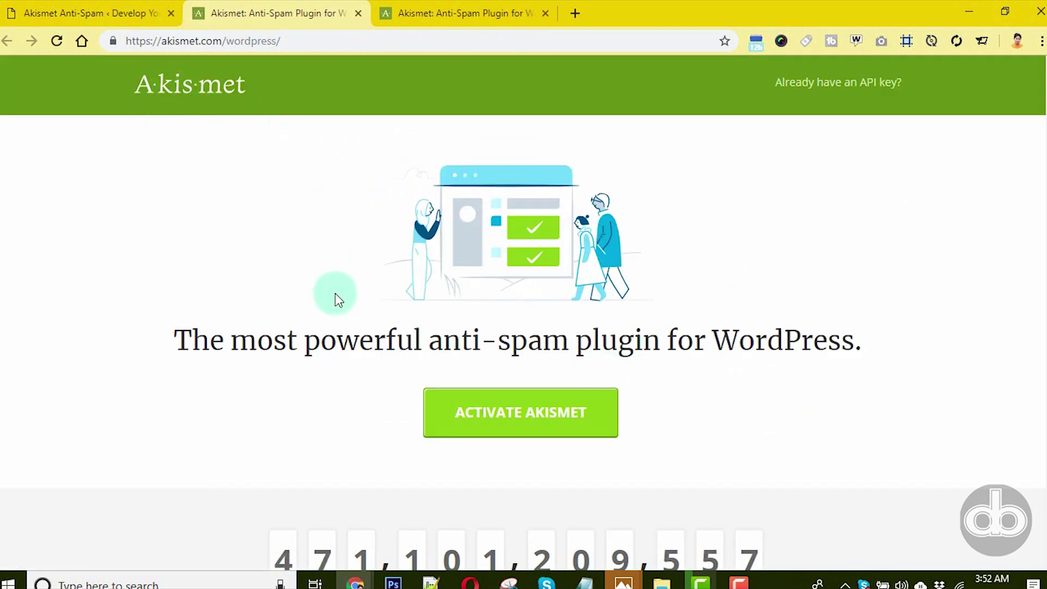
- Begin Akismet activation and choose to log in with a different WordPress.com account
scroll(335, 298, "down", 3)
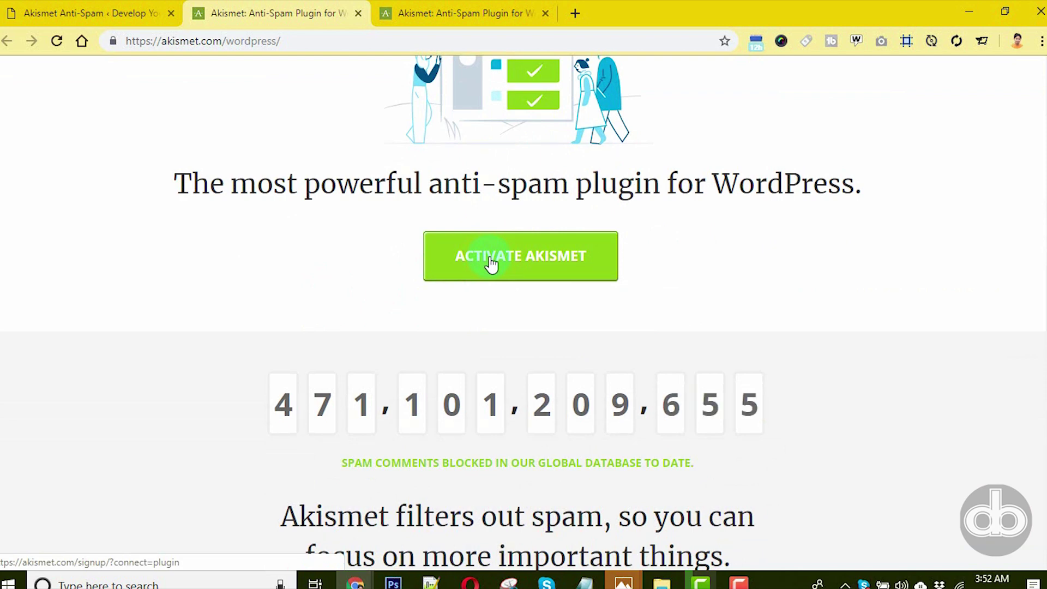
left_click(491, 263)
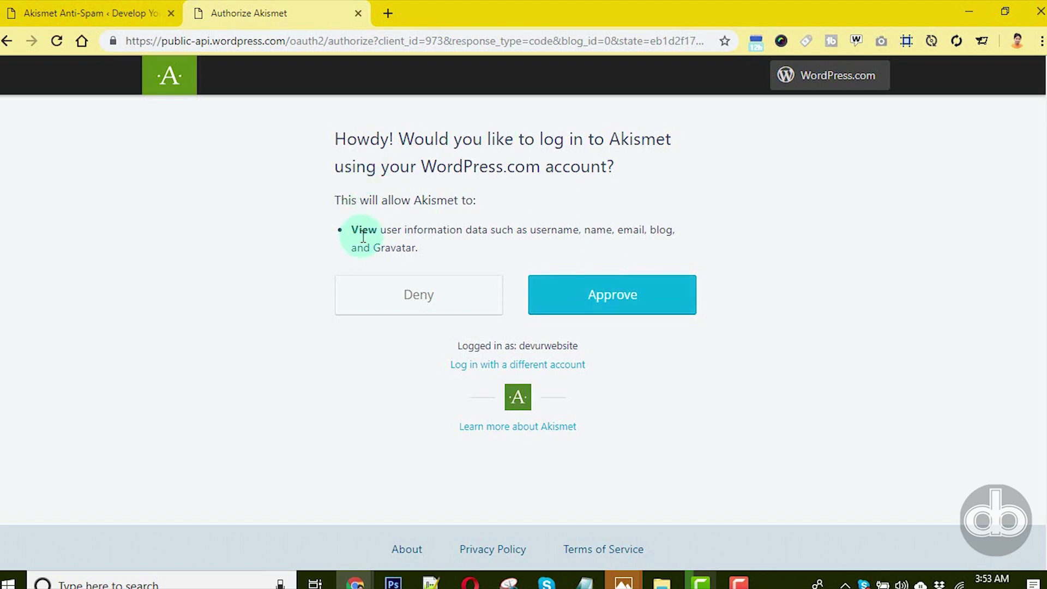
left_click(509, 365)
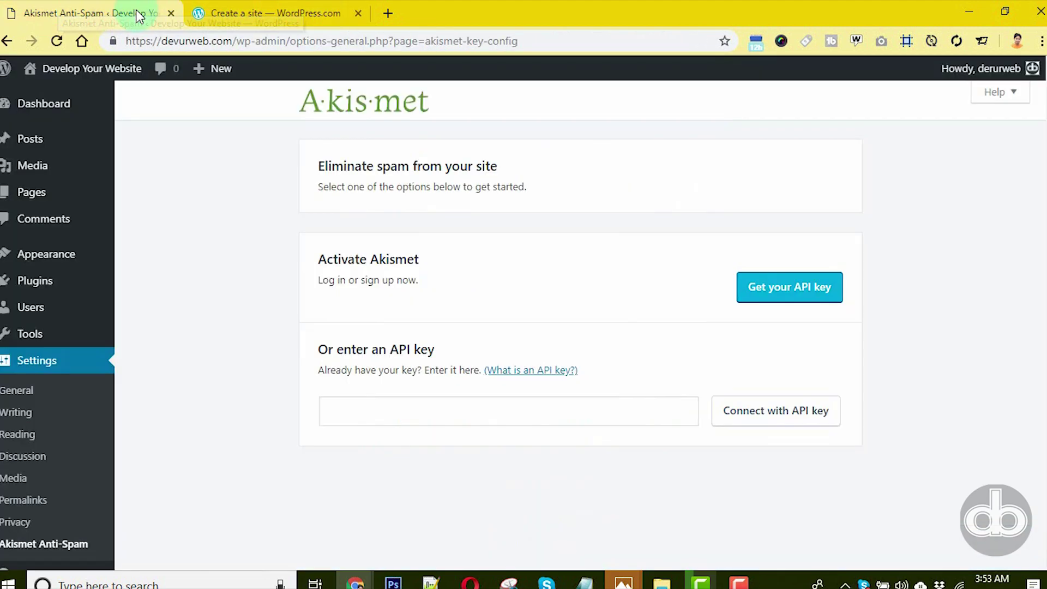
- Fill the sign-up e-mail with the site's admin e-mail from General Settings
left_click(280, 9)
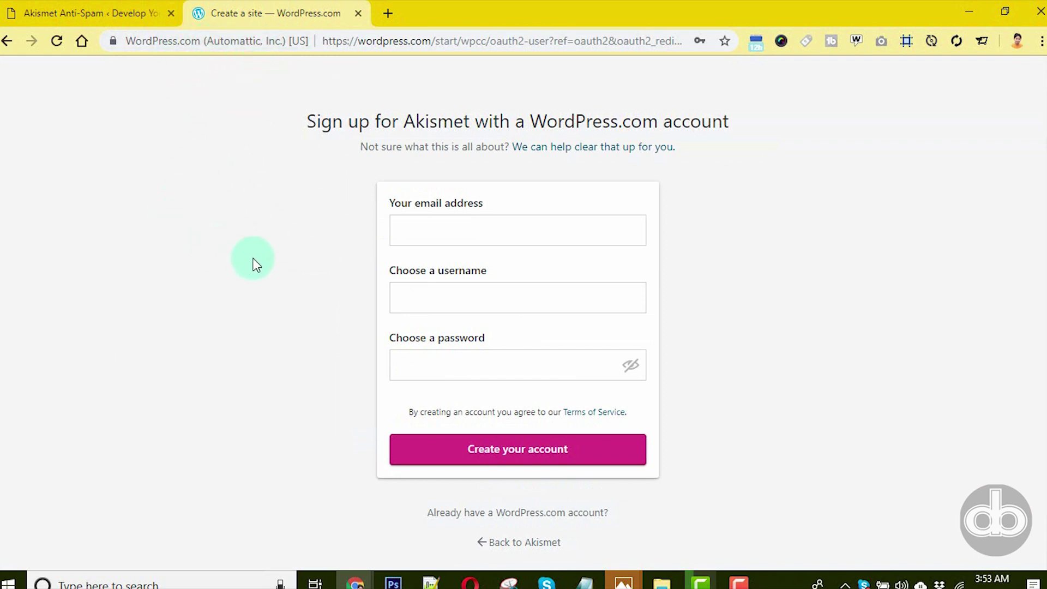
left_click(461, 228)
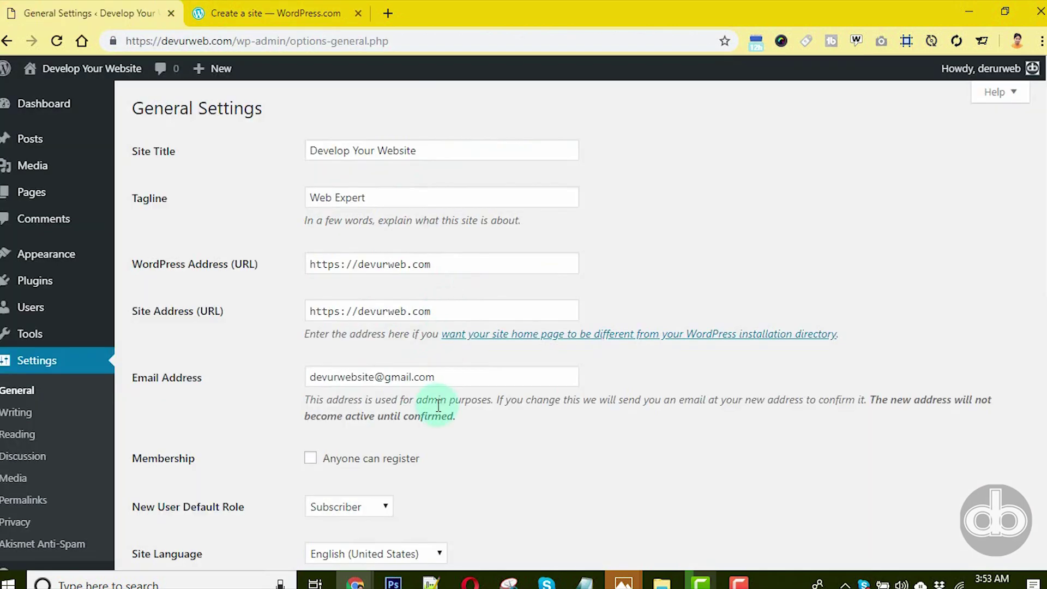
triple_click(411, 376)
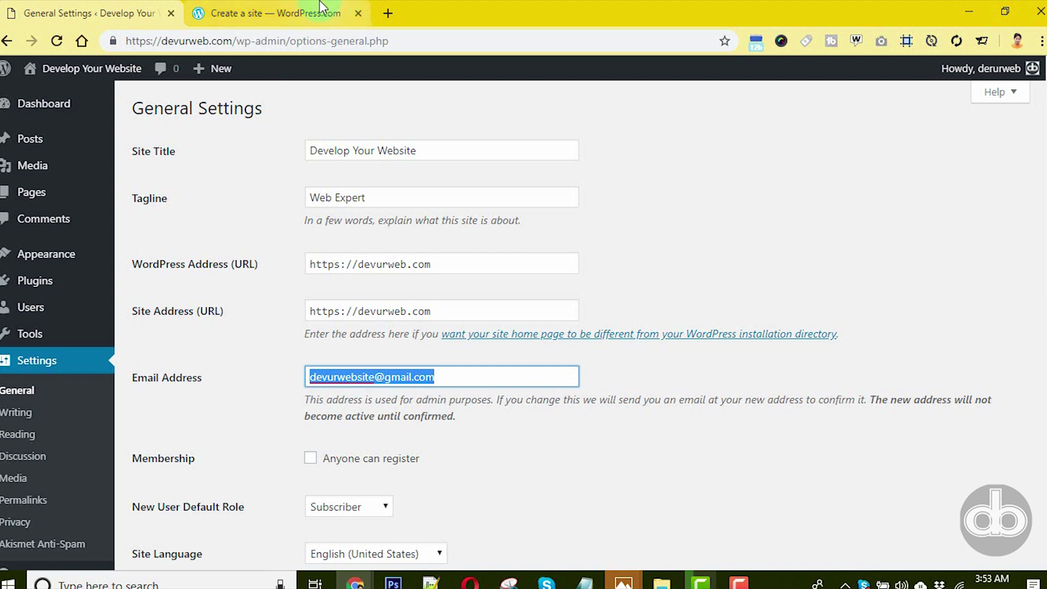
left_click(267, 13)
left_click(427, 222)
left_click(458, 352)
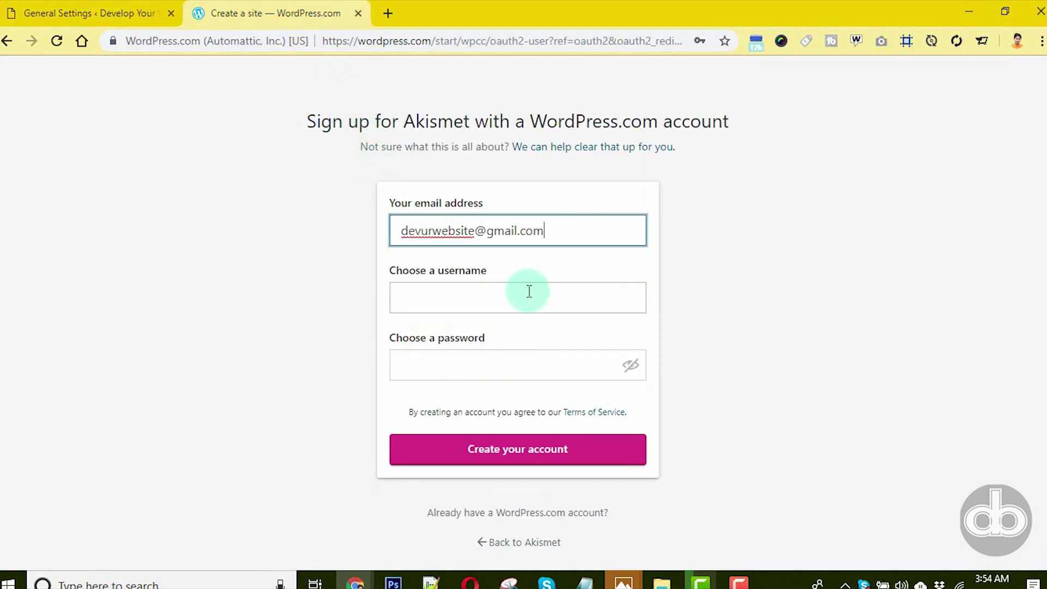
- Set the username to the name part of the e-mail address
left_click(521, 293)
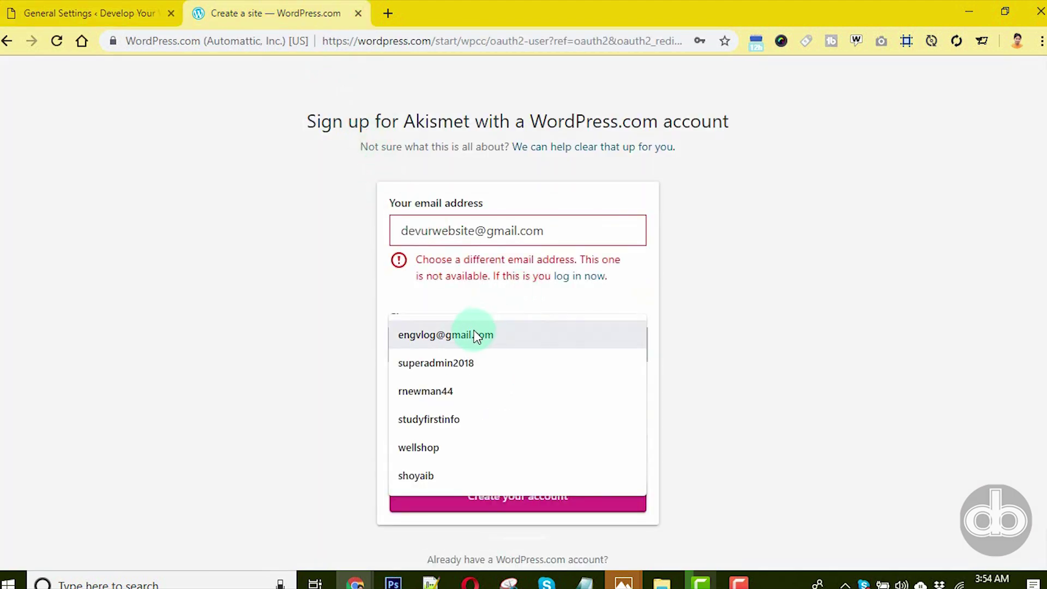
left_click(712, 325)
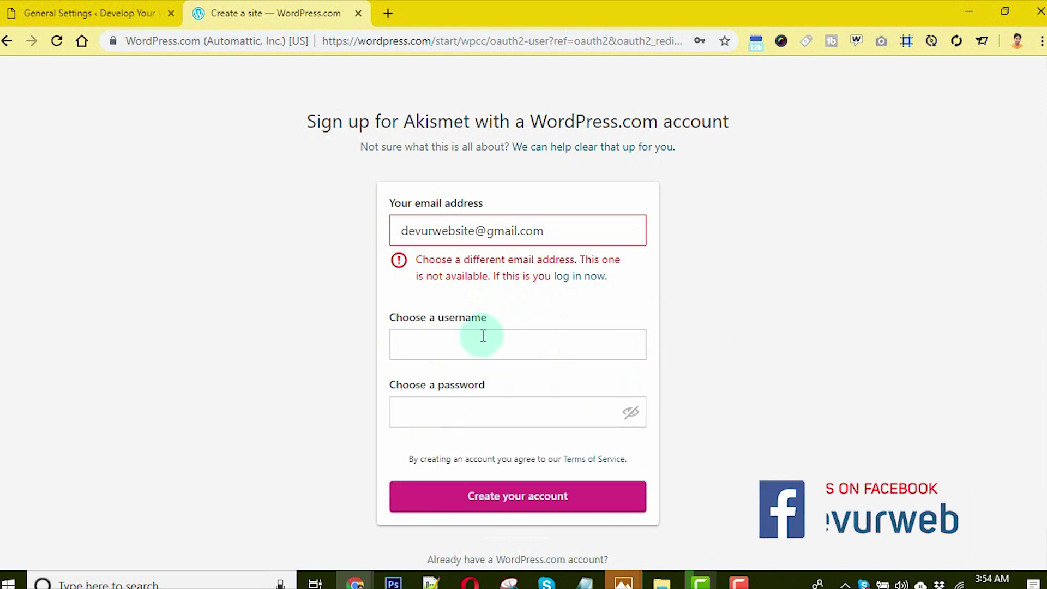
double_click(480, 233)
key("ctrl+c")
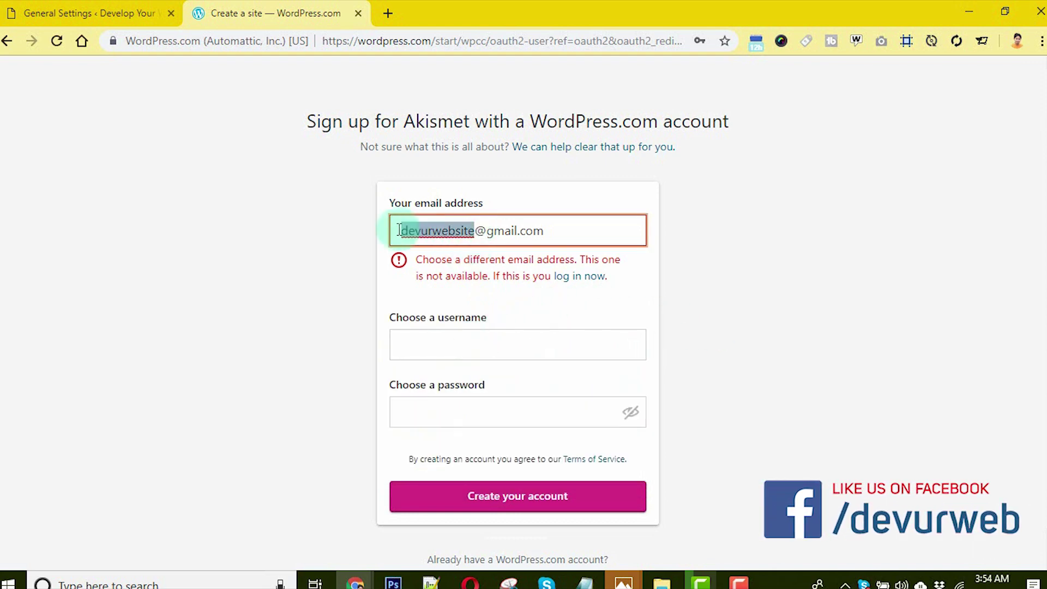
left_click(499, 341)
key("ctrl+v")
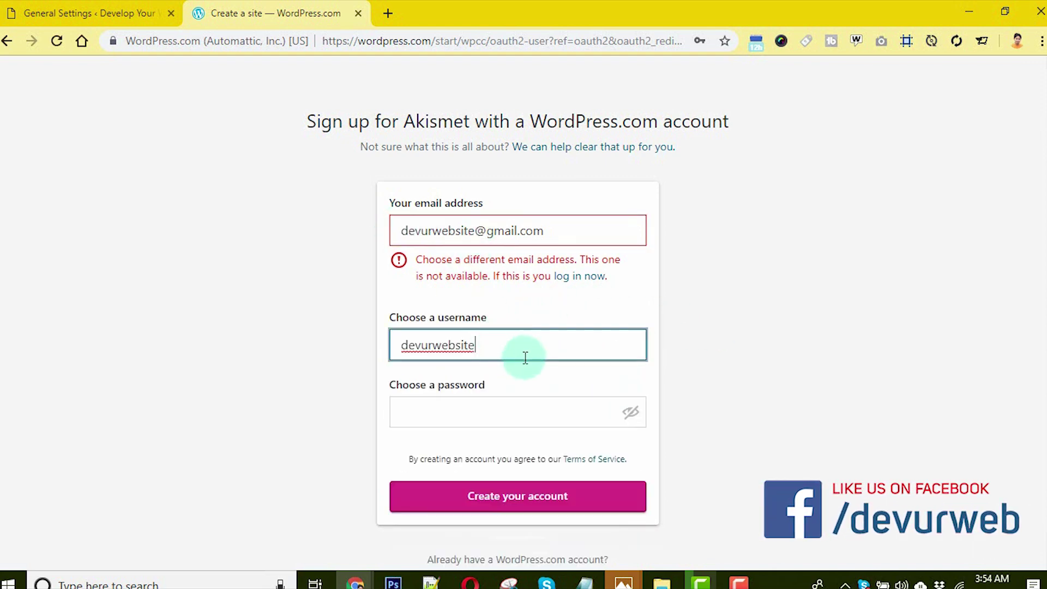
left_click(617, 390)
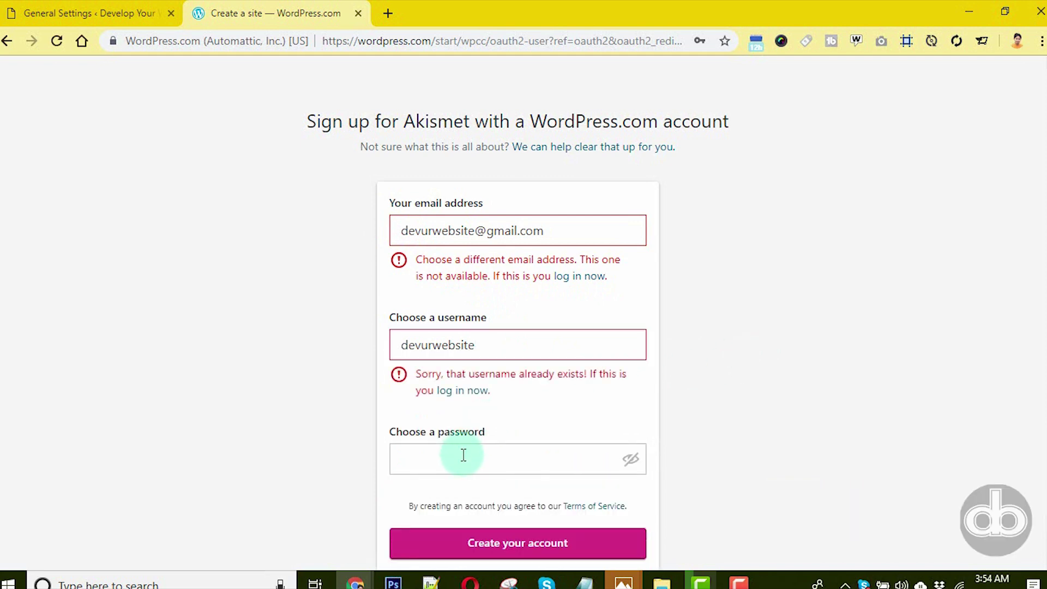
left_click(476, 346)
- Enter the account password and submit the form to create the account
left_click(464, 469)
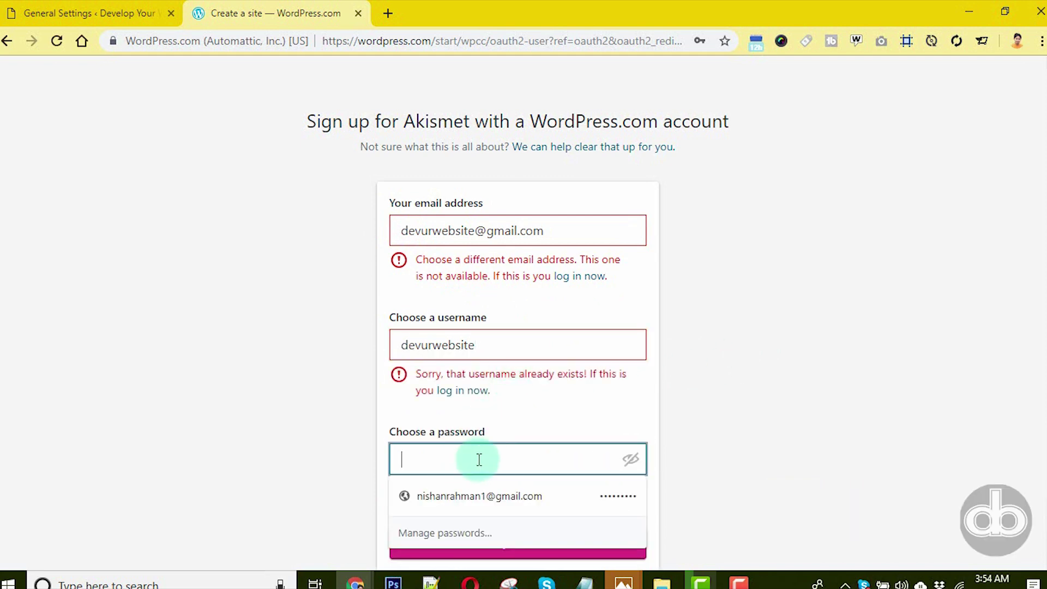
type("••••••••••••••")
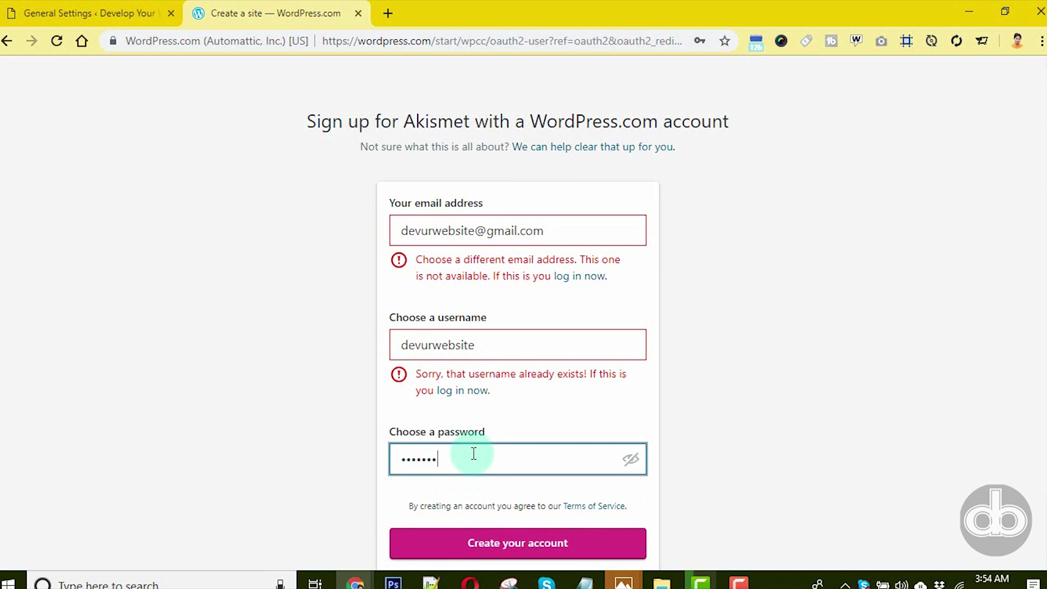
scroll(699, 389, "down", 2)
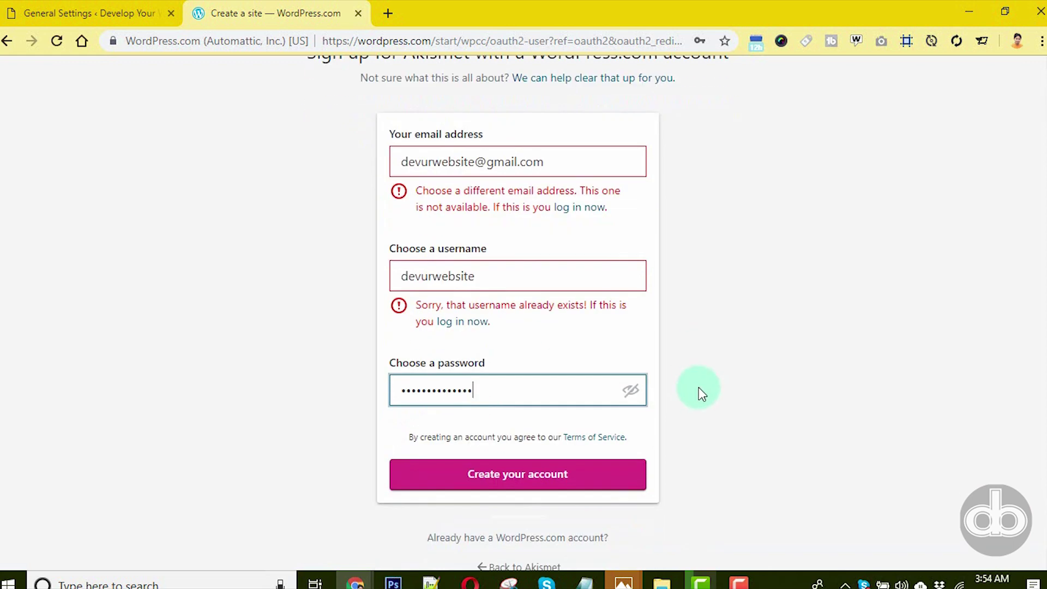
left_click(506, 465)
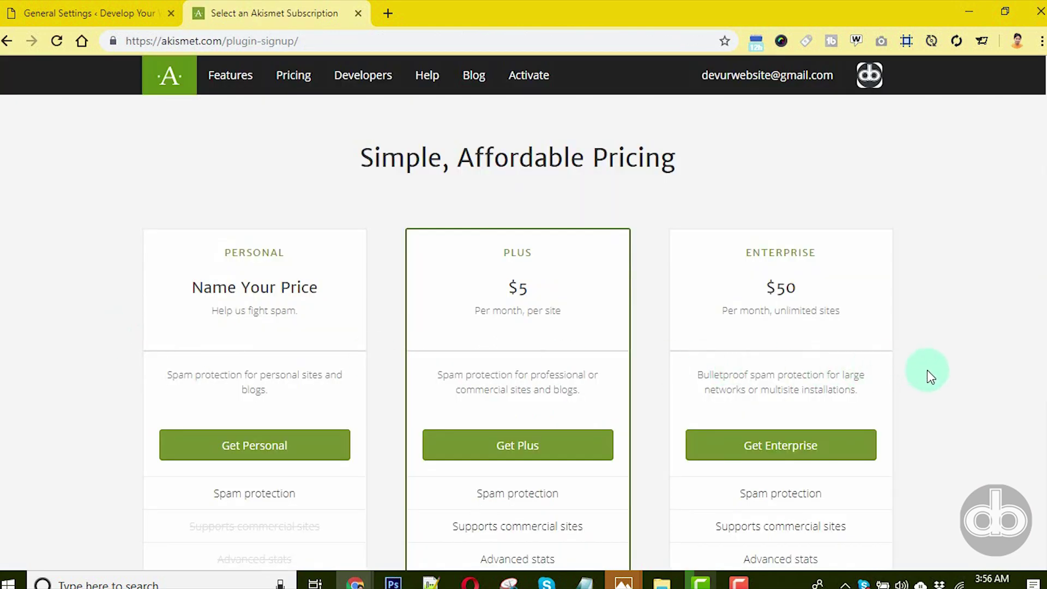
- Compare the Akismet plans, highlighting the Plus $5 and Enterprise $50 prices
scroll(927, 370, "down", 3)
scroll(927, 370, "up", 3)
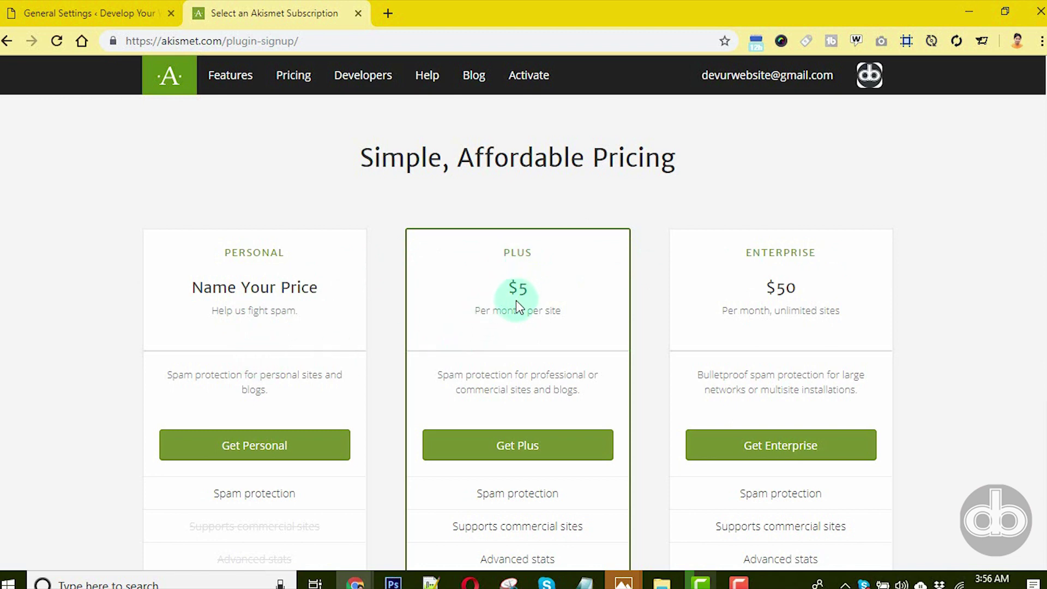
left_click_drag(528, 289, 507, 295)
left_click_drag(803, 290, 770, 289)
scroll(912, 364, "down", 3)
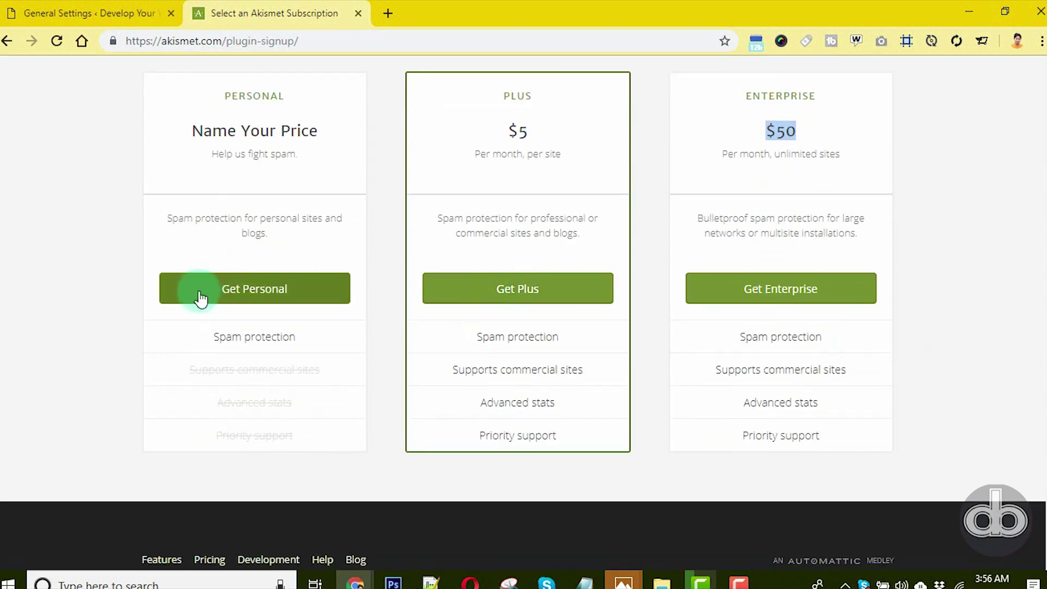
- Choose the Personal plan and slide its price down to $0 per year
left_click(255, 299)
scroll(661, 327, "up", 3)
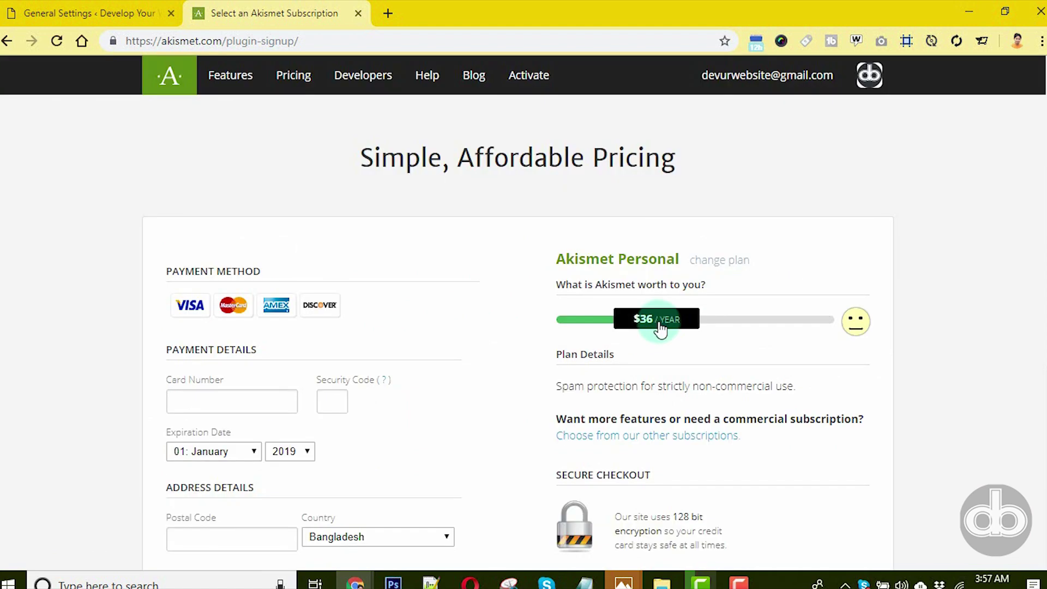
left_click_drag(660, 327, 556, 335)
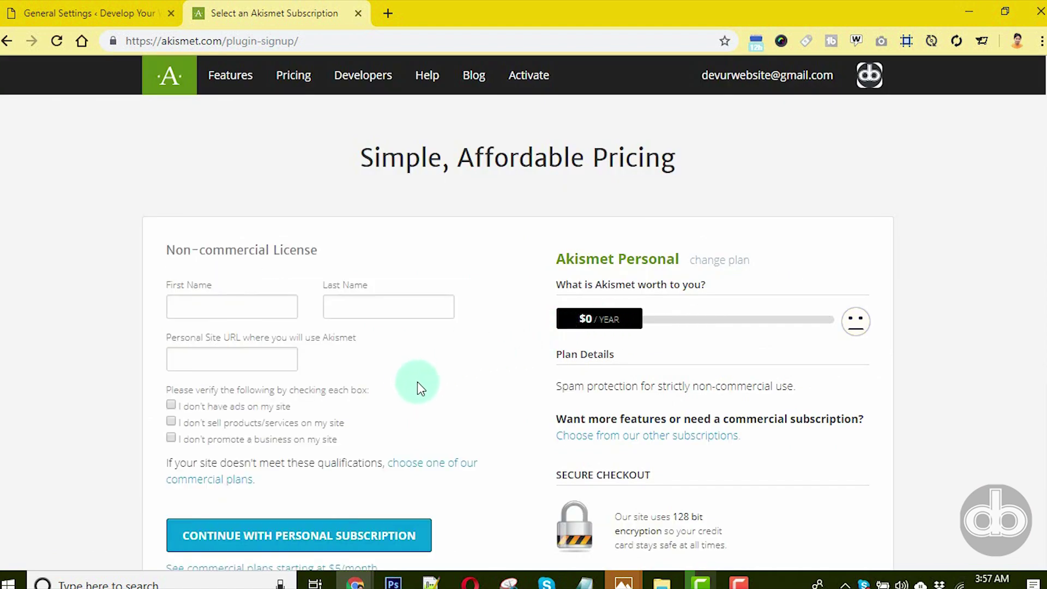
- Enter the user's first and last name in the license form
left_click(184, 303)
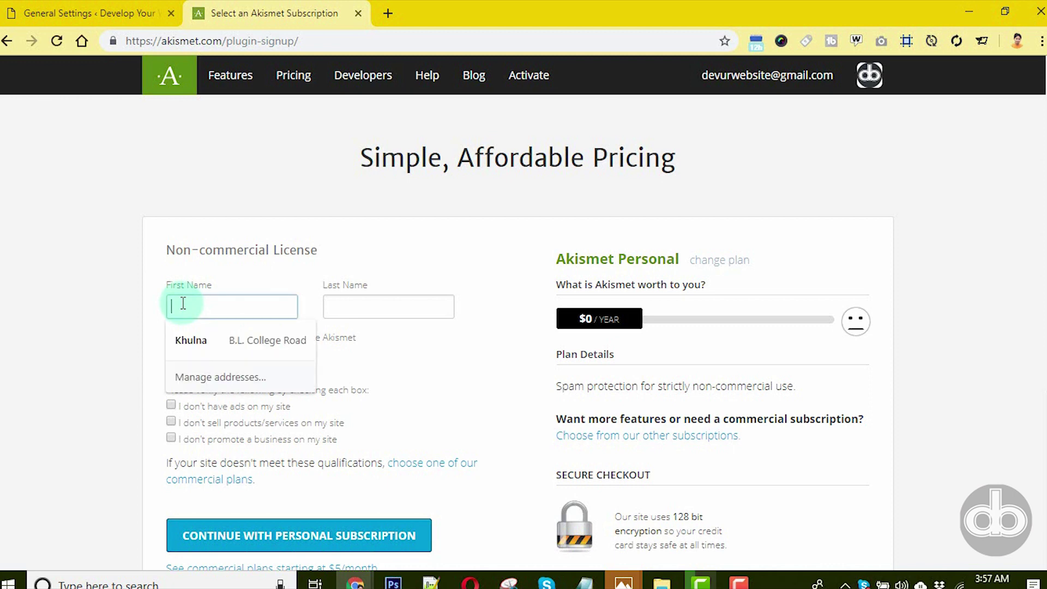
left_click(389, 358)
left_click(236, 303)
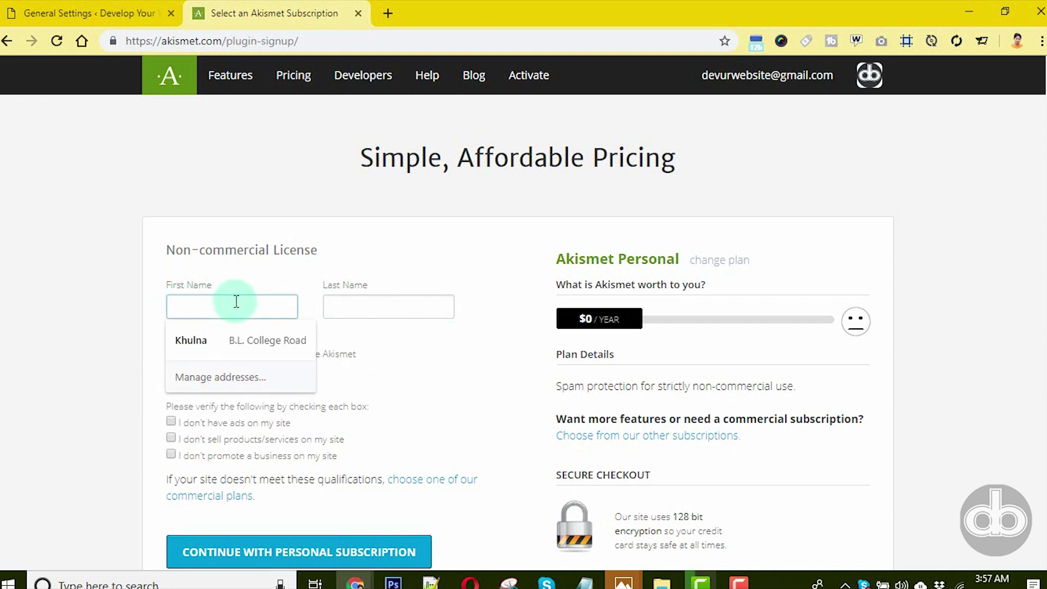
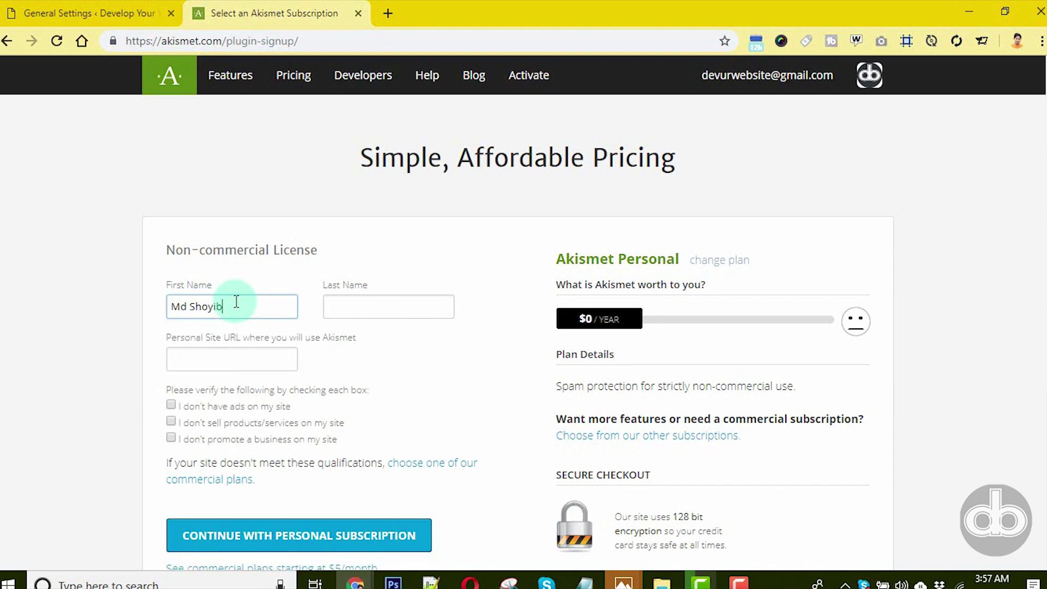
key("Tab")
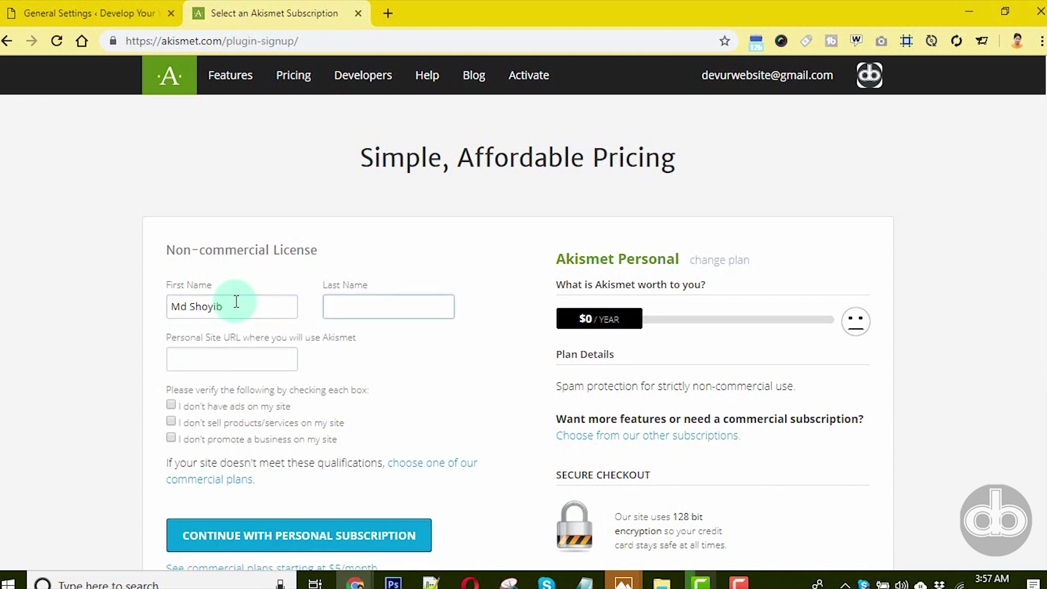
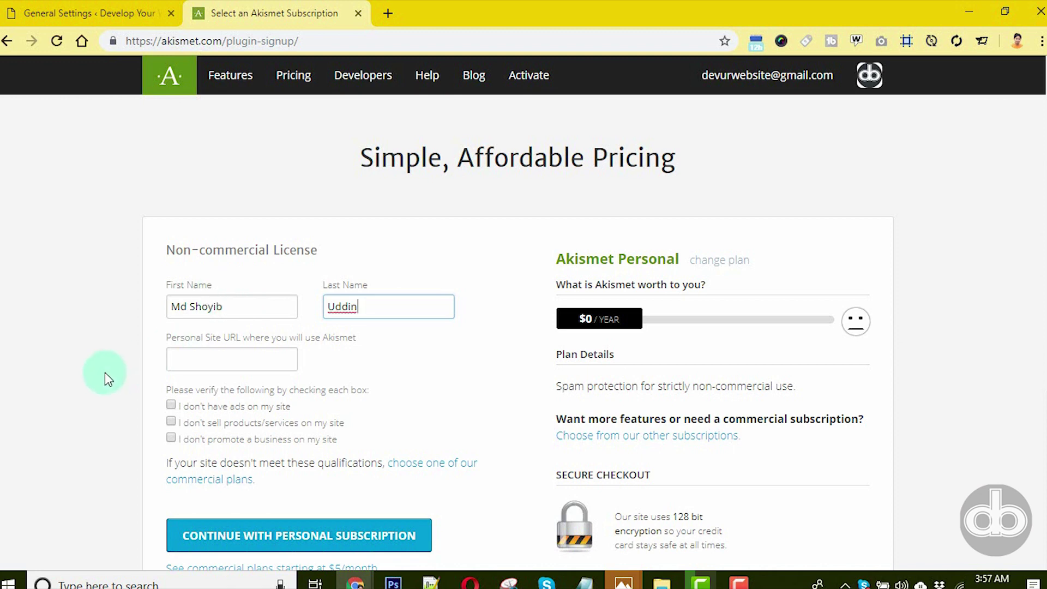
left_click(105, 373)
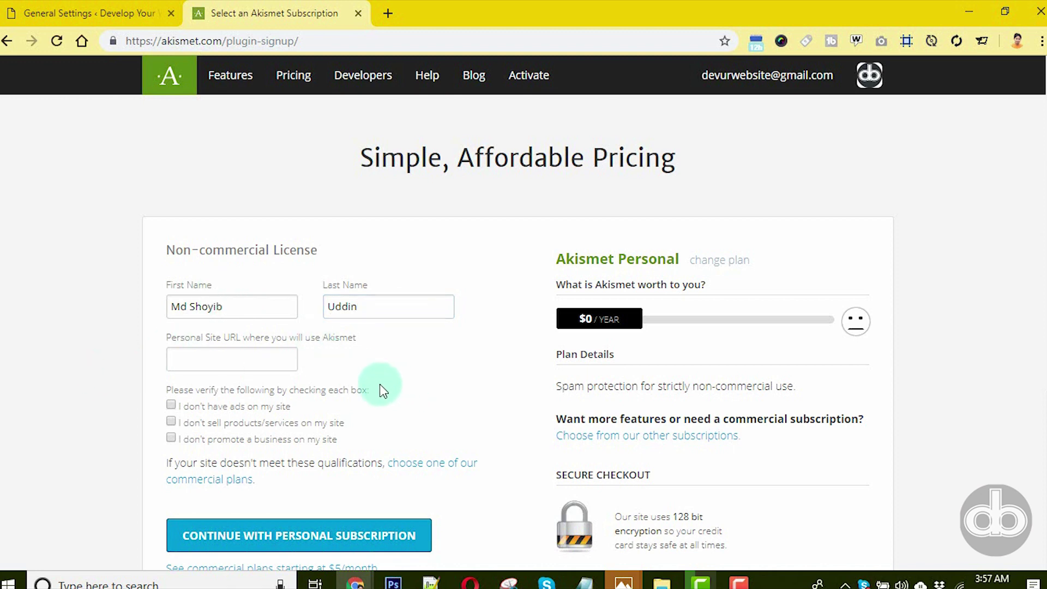
left_click(214, 362)
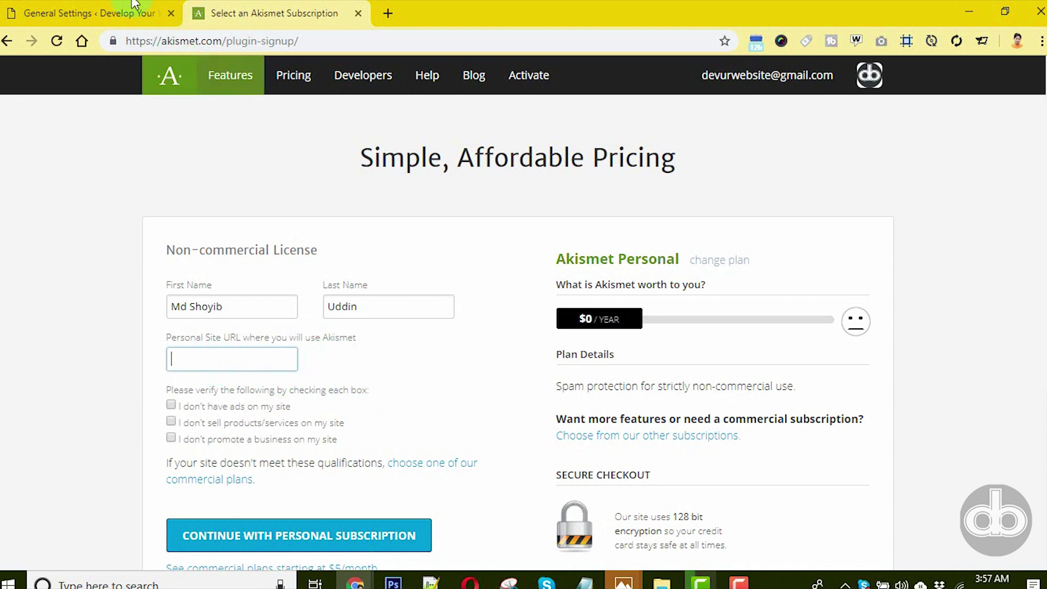
left_click(94, 7)
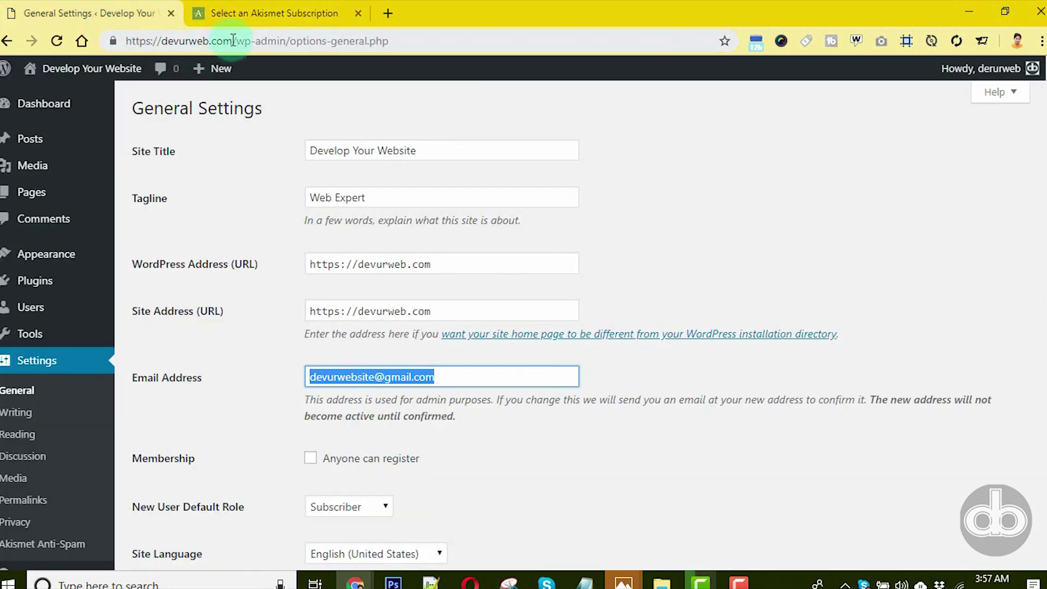
left_click_drag(233, 40, 118, 44)
key("ctrl+c")
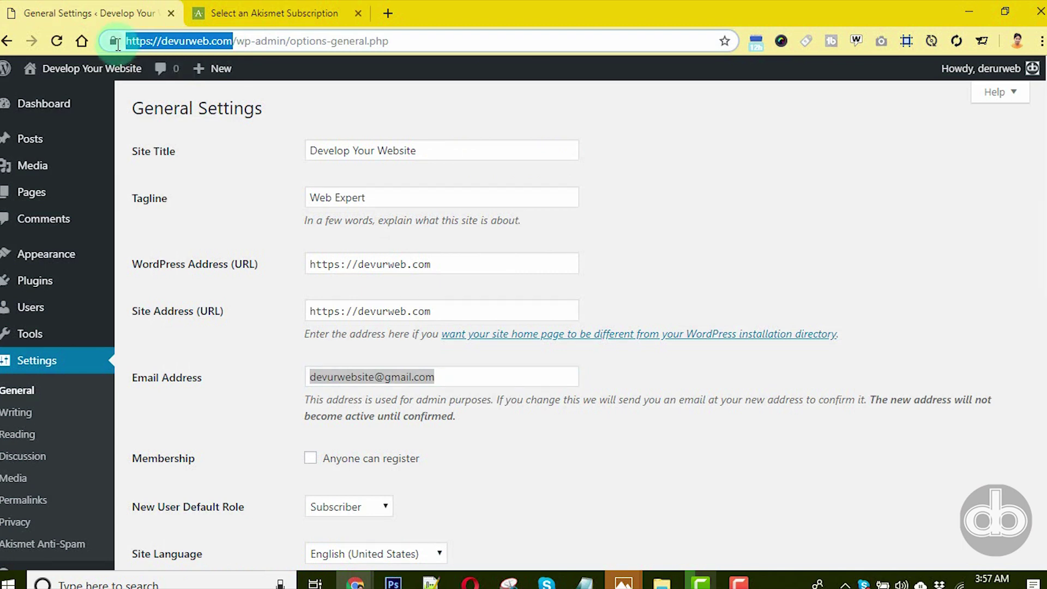
left_click(260, 7)
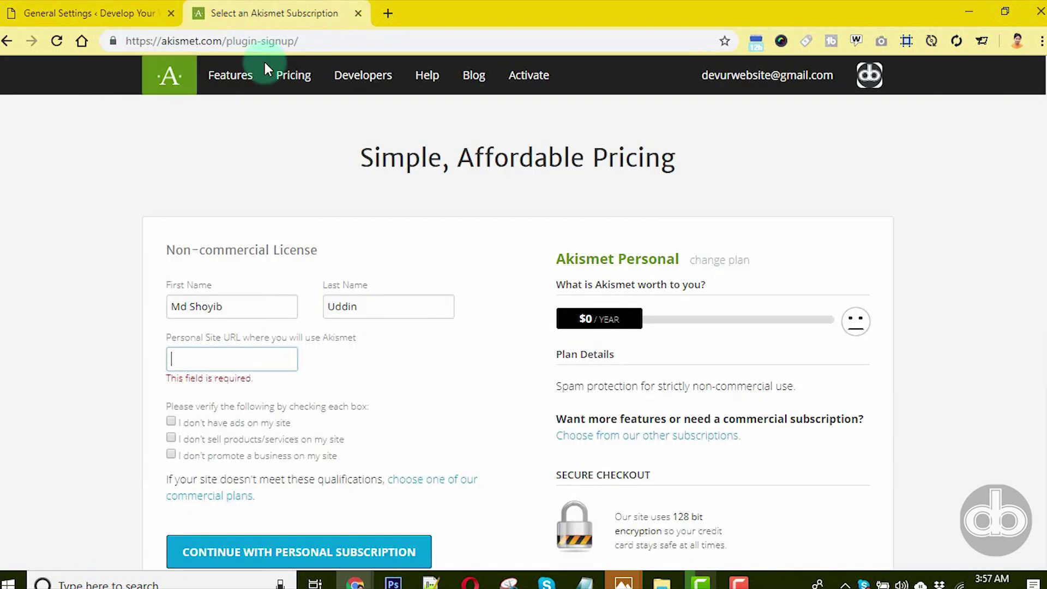
left_click(253, 364)
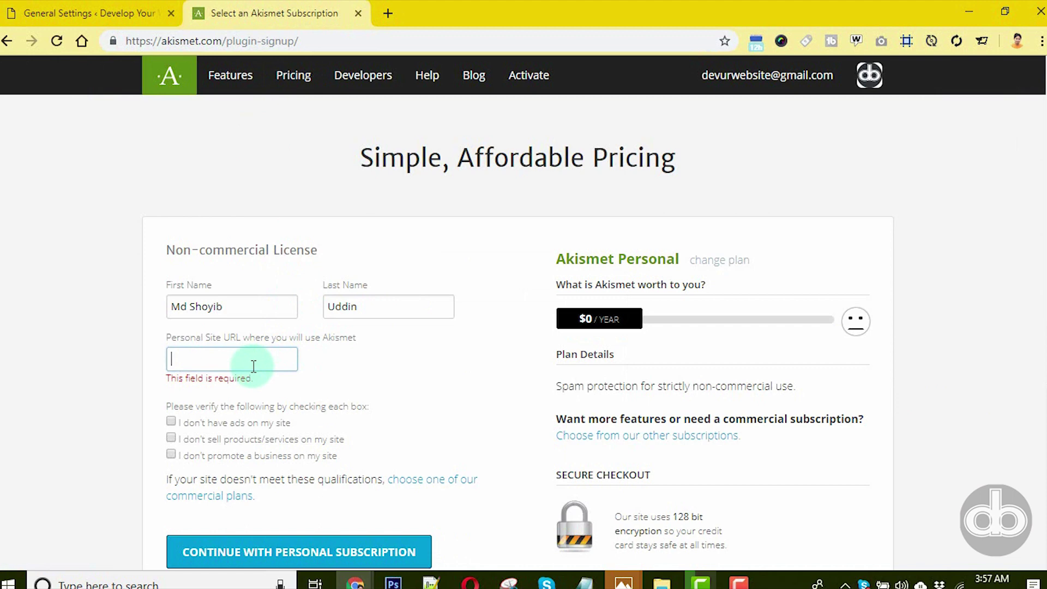
key("ctrl+v")
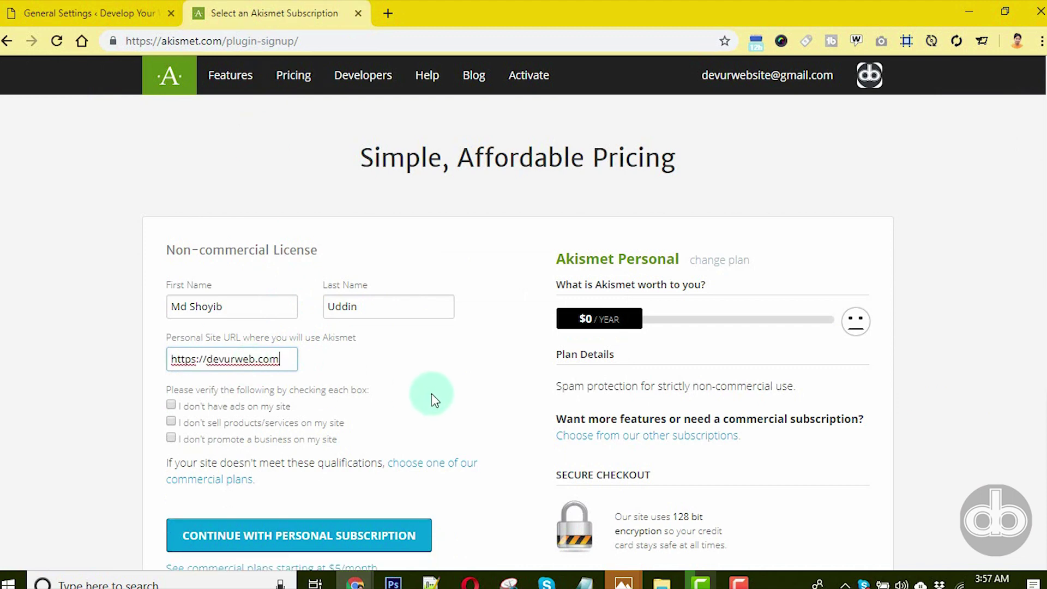
- Tick all three non-commercial confirmations and continue with the Personal subscription
left_click(171, 405)
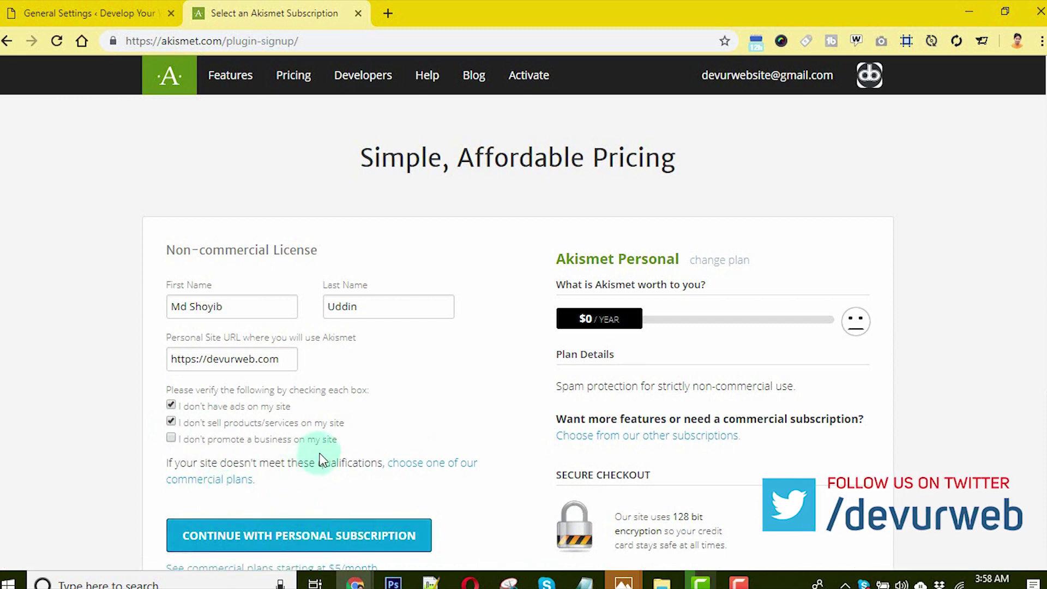
left_click(171, 438)
scroll(174, 451, "down", 3)
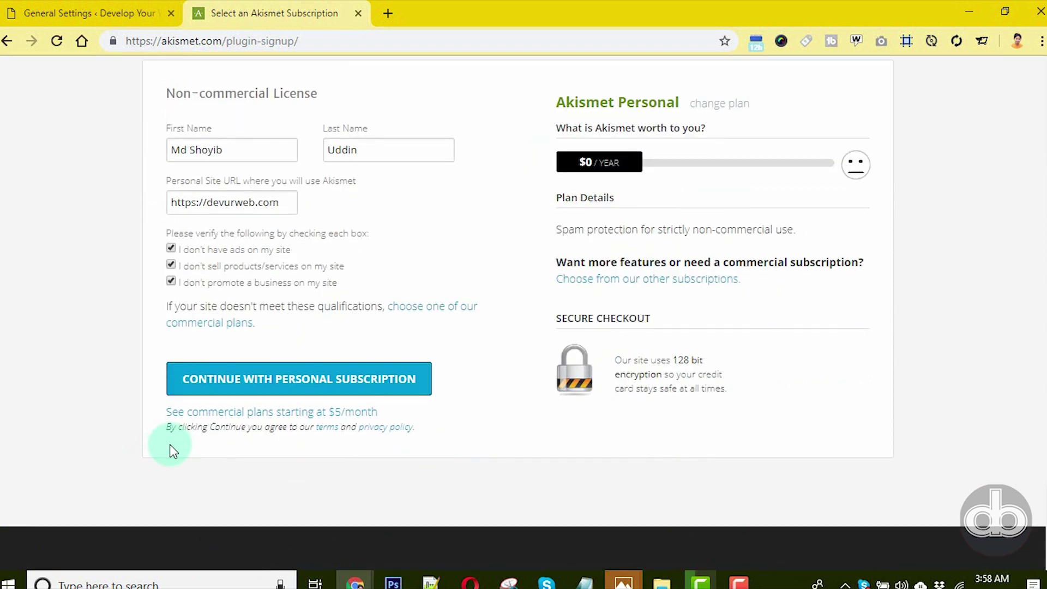
left_click(249, 390)
scroll(250, 396, "down", 3)
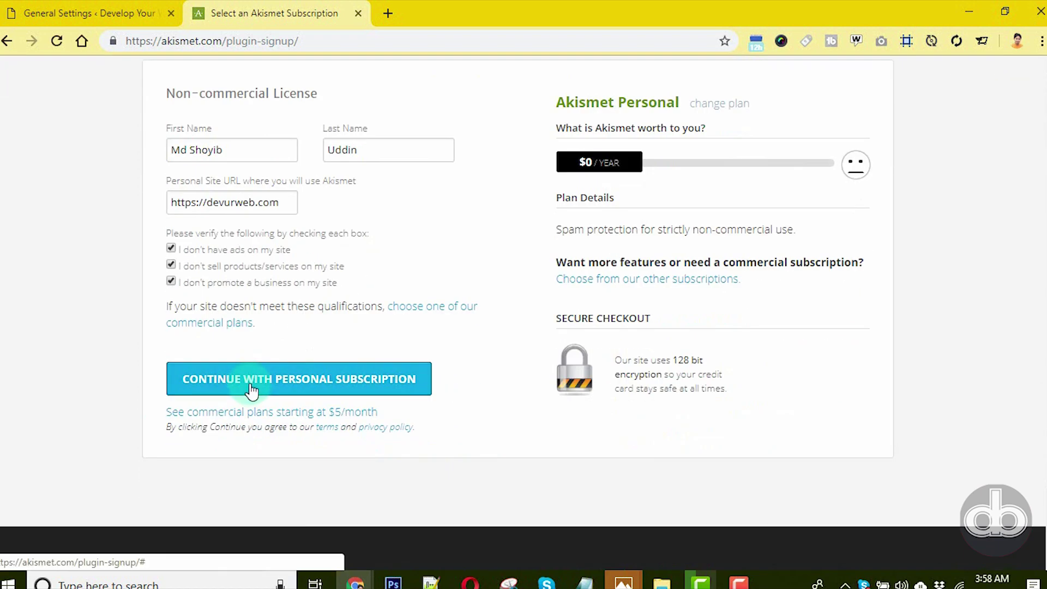
left_click(250, 389)
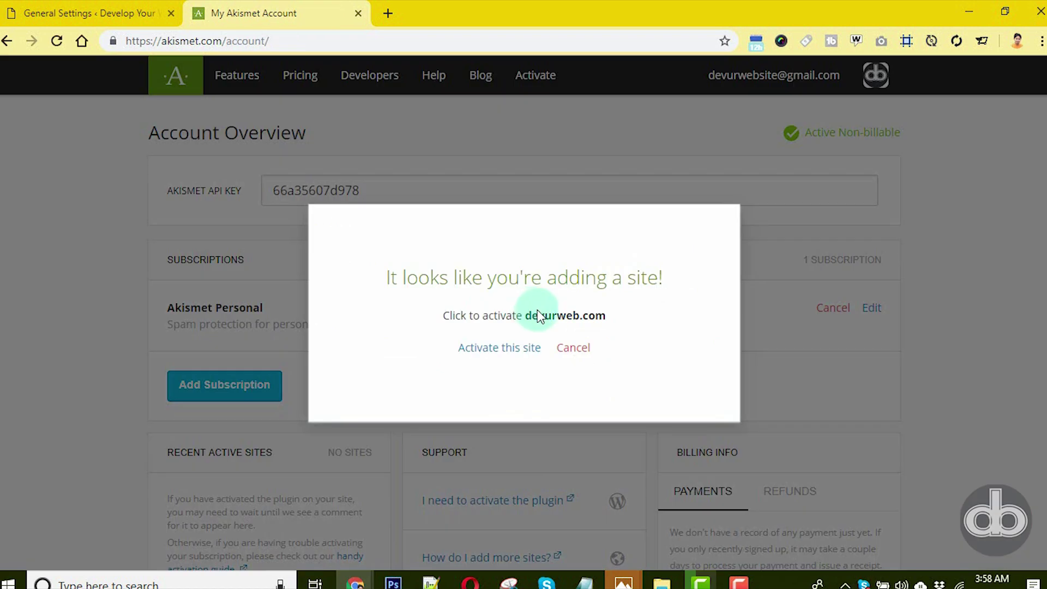
- Cancel the adding-a-site prompt, copy the API key, and return to WordPress's Akismet page
left_click(573, 350)
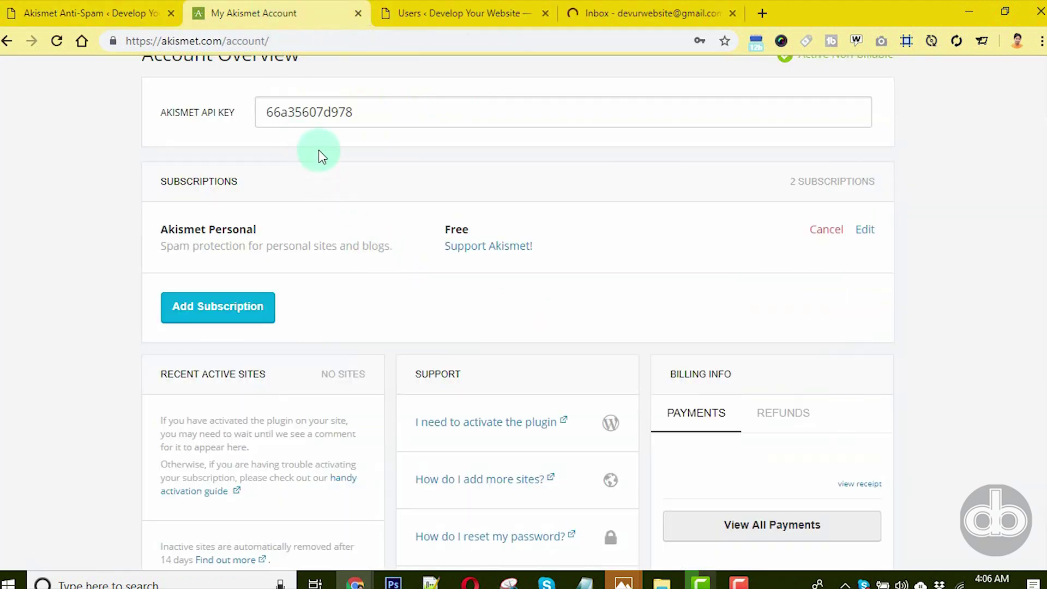
left_click_drag(383, 110, 258, 113)
key("ctrl+c")
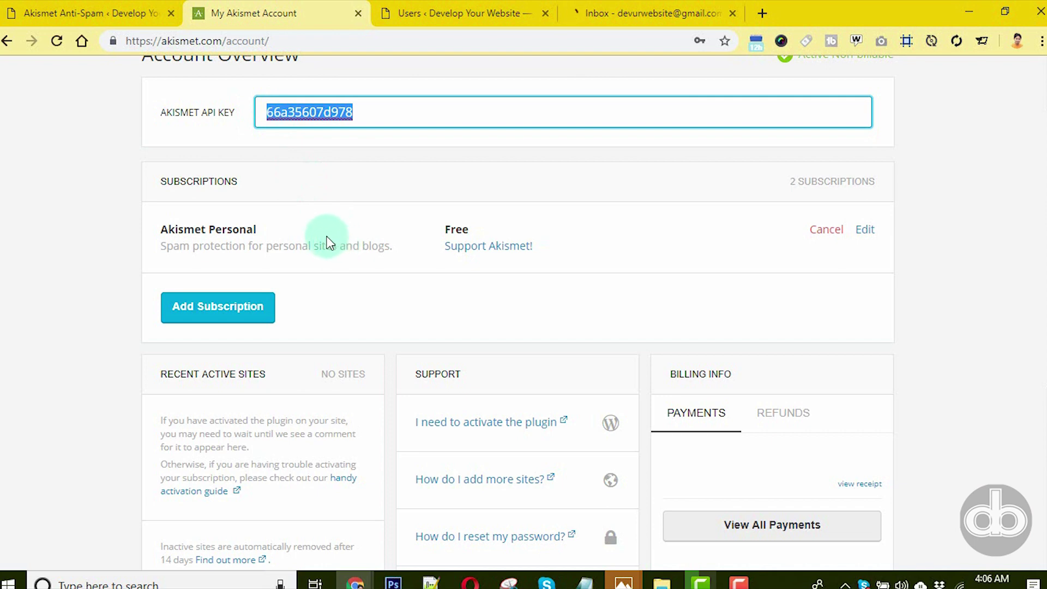
left_click(123, 12)
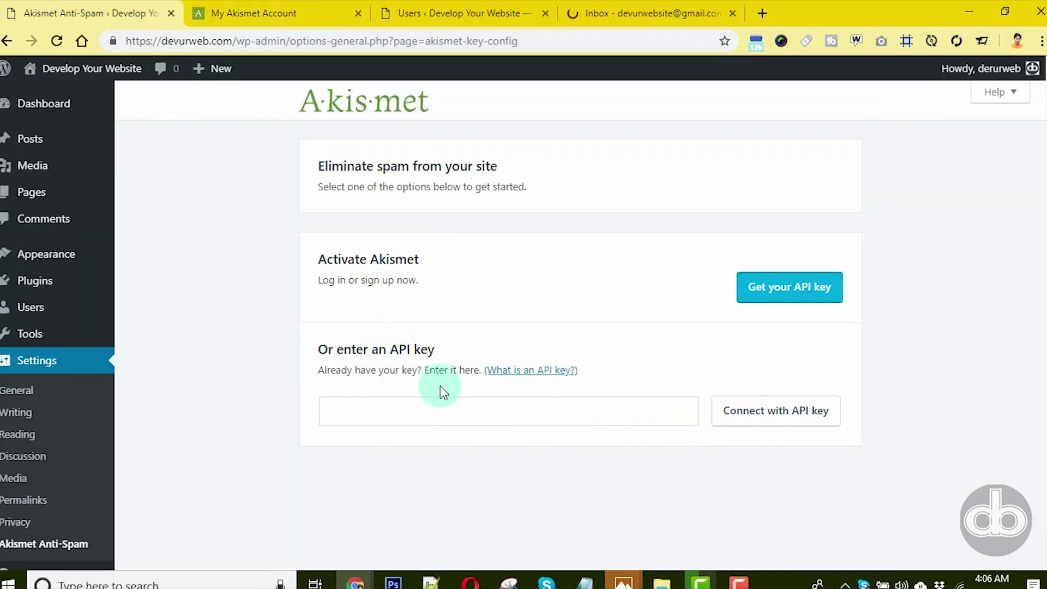
- Paste the API key to connect Akismet, then review the active free subscription
left_click(439, 412)
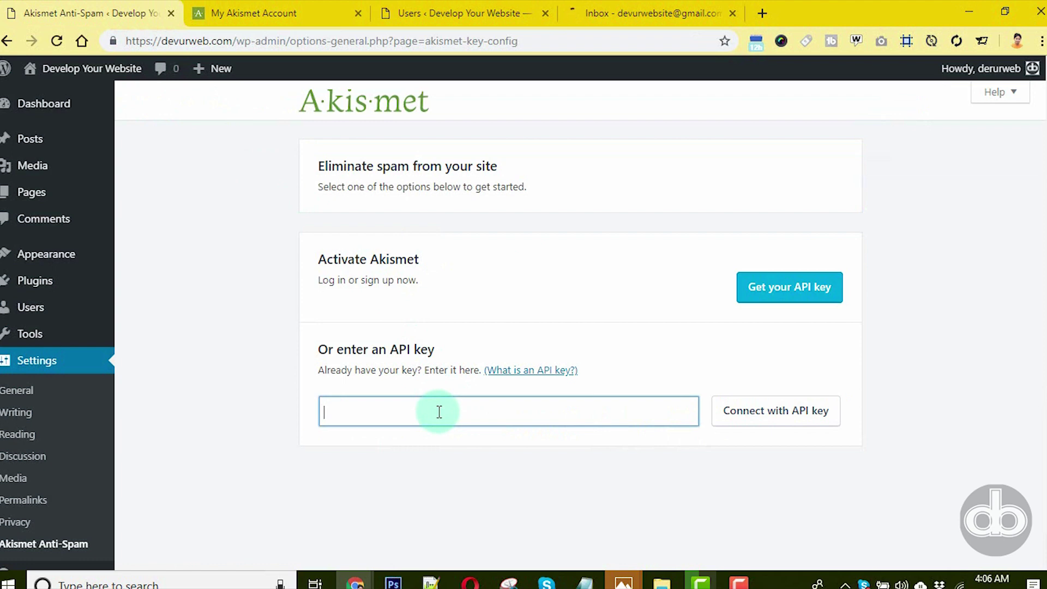
key("ctrl+v")
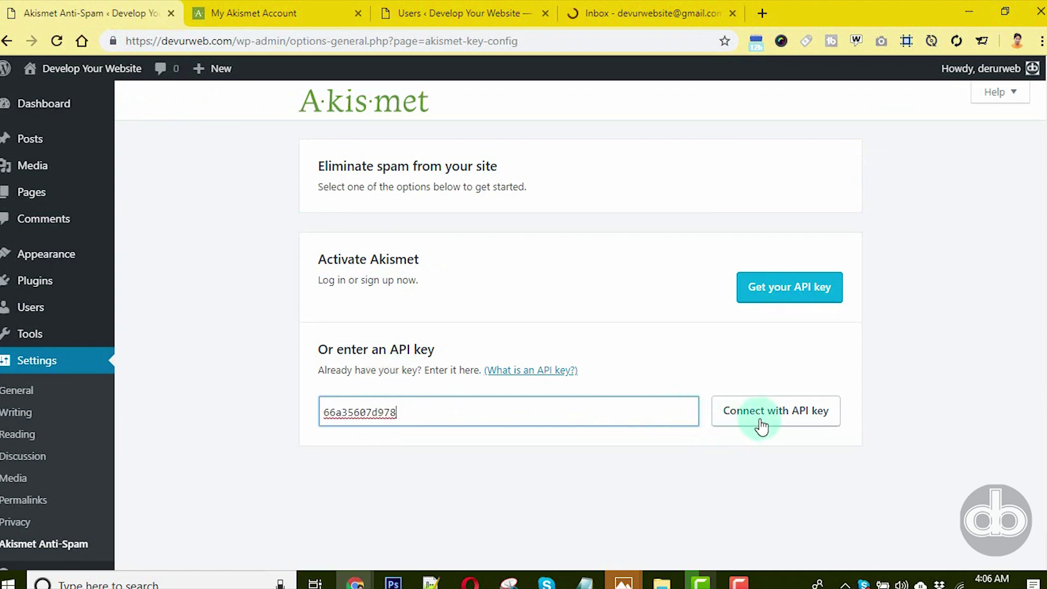
left_click(766, 418)
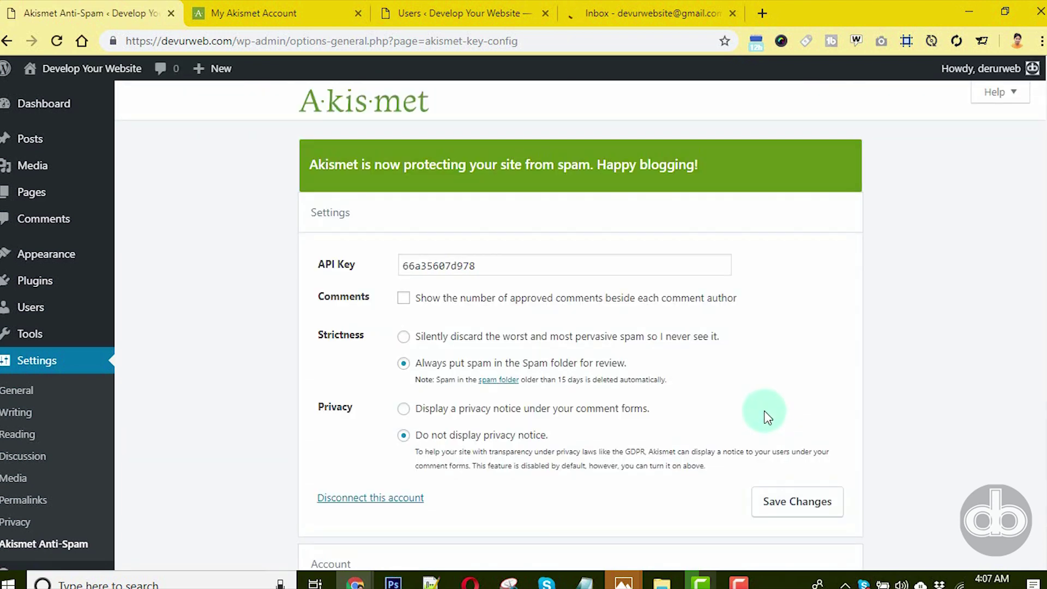
scroll(765, 412, "down", 3)
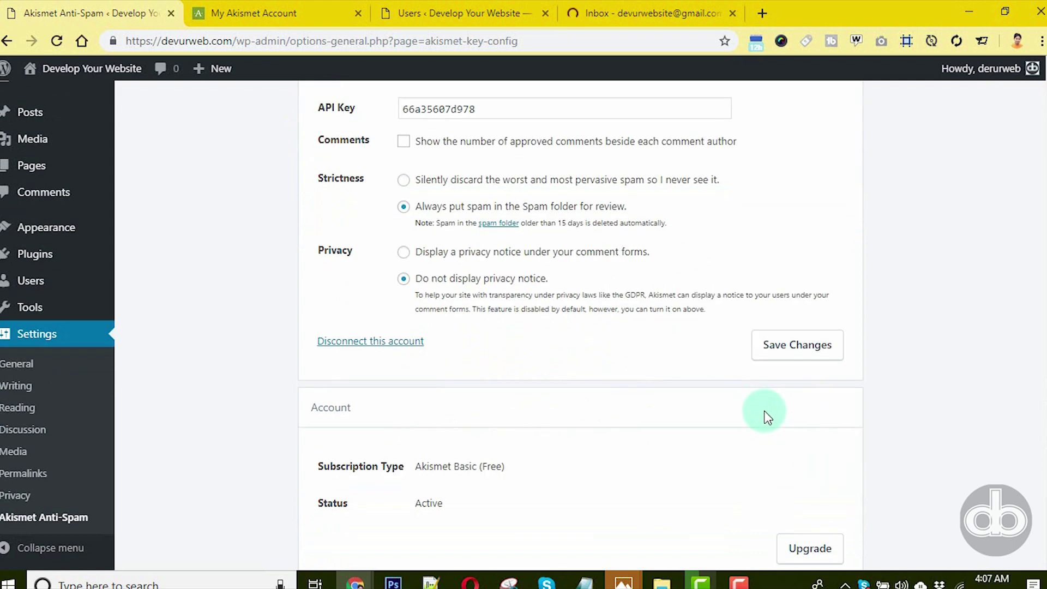
scroll(765, 416, "down", 2)
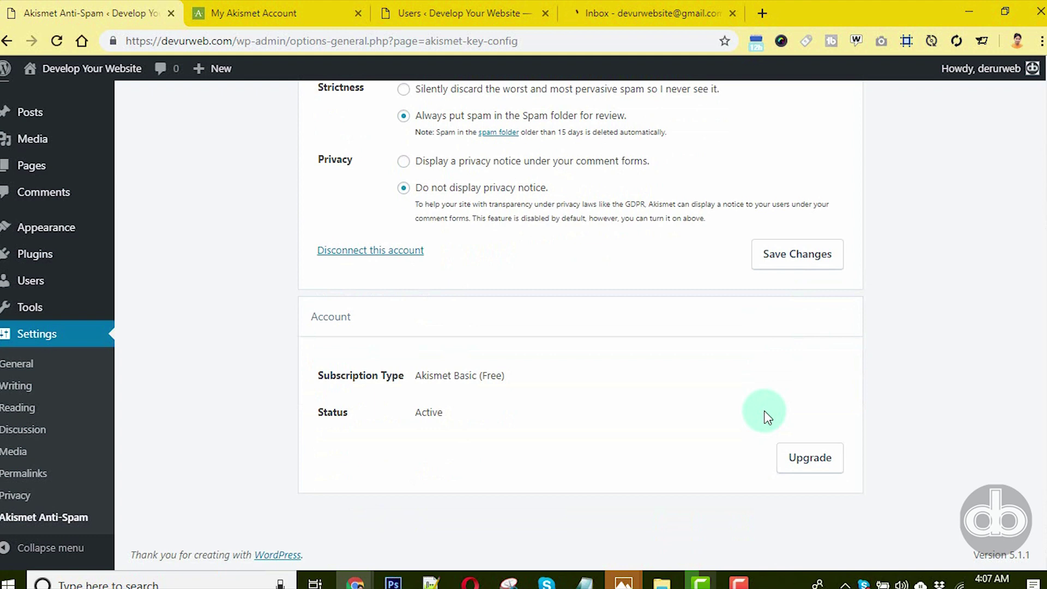
key("ctrl+Tab")
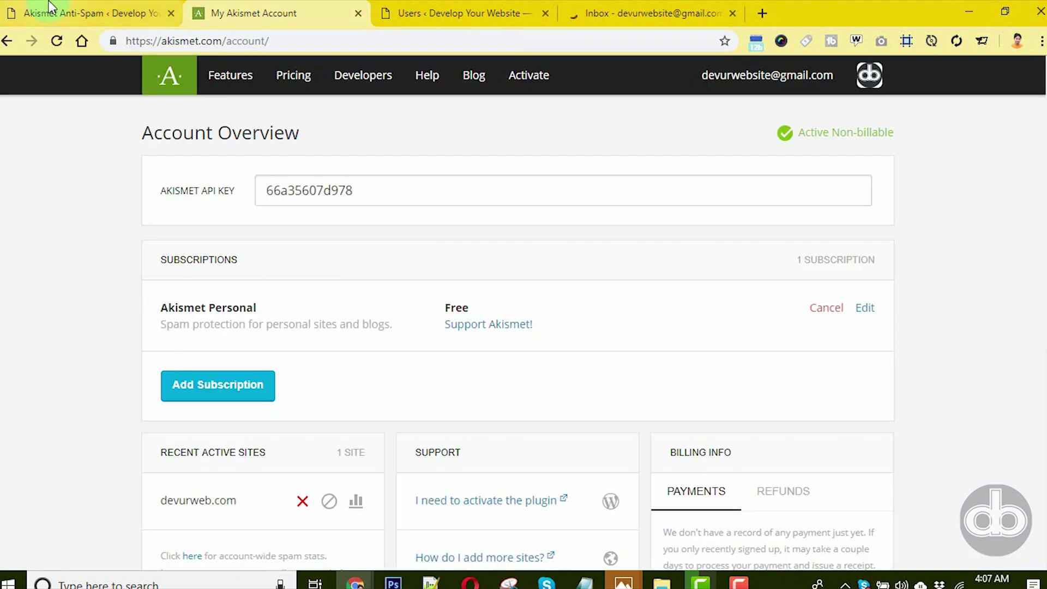
- Scroll the Akismet Account Overview to Recent Active Sites, showing devurweb.com
left_click(48, 12)
scroll(370, 383, "up", 5)
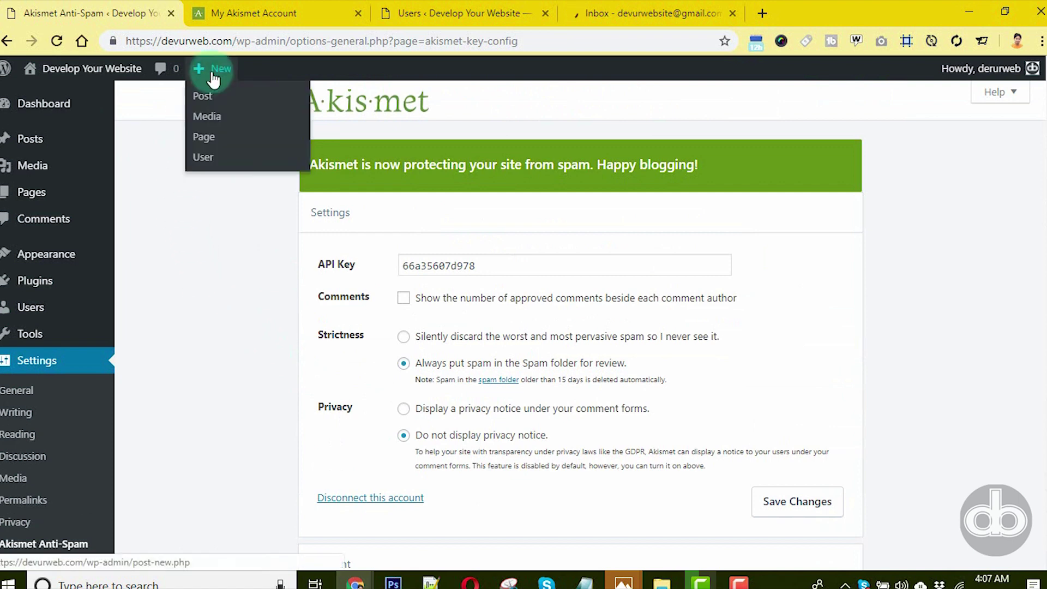
left_click(233, 15)
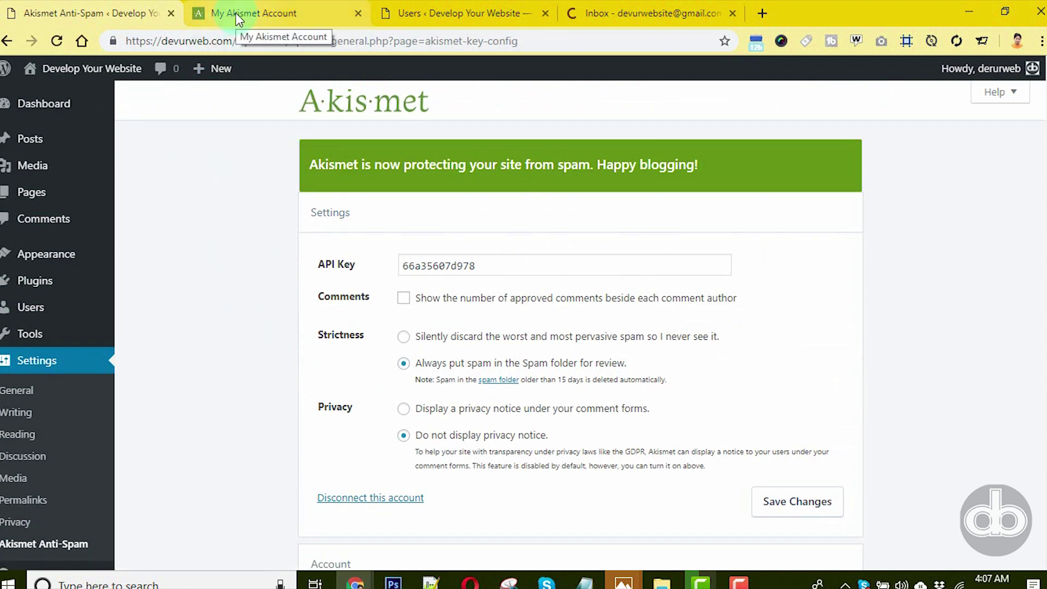
scroll(161, 358, "down", 3)
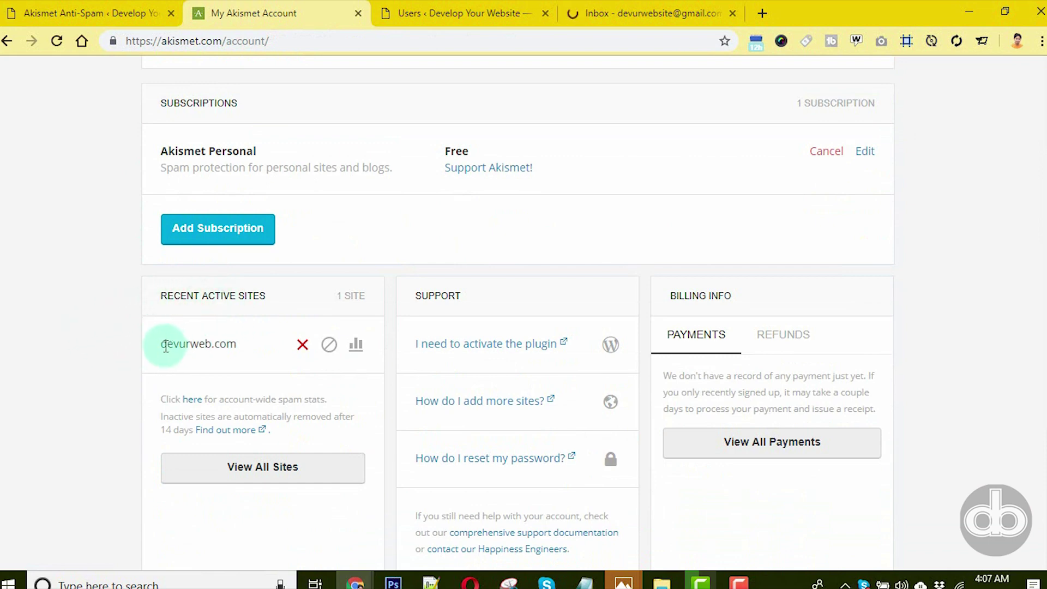
- Open devurweb.com's spam statistics and view the 1 year, all time and 6 months ranges
left_click(355, 349)
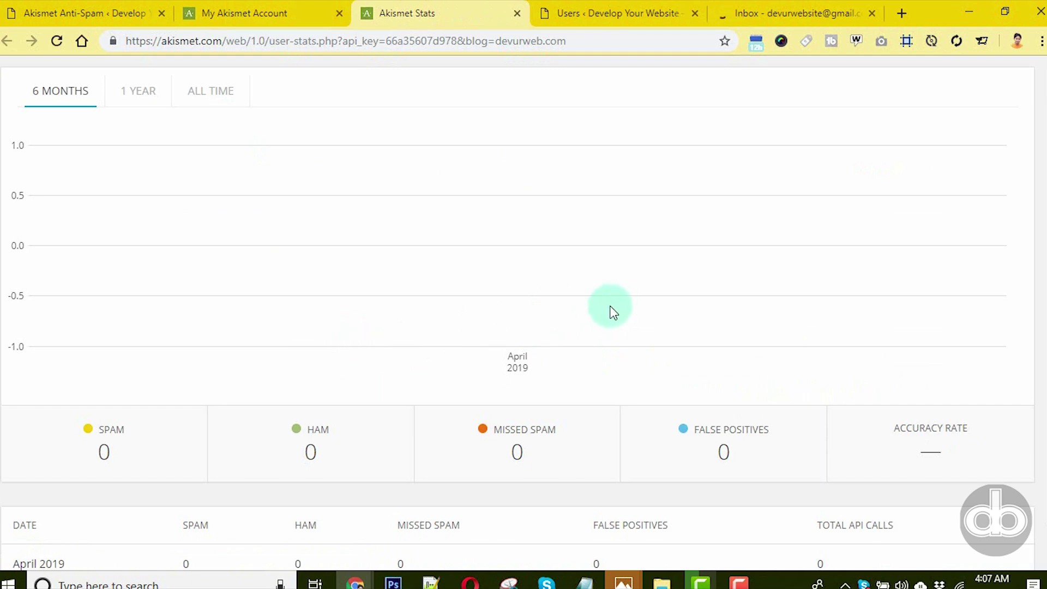
scroll(617, 311, "down", 1)
scroll(617, 313, "up", 1)
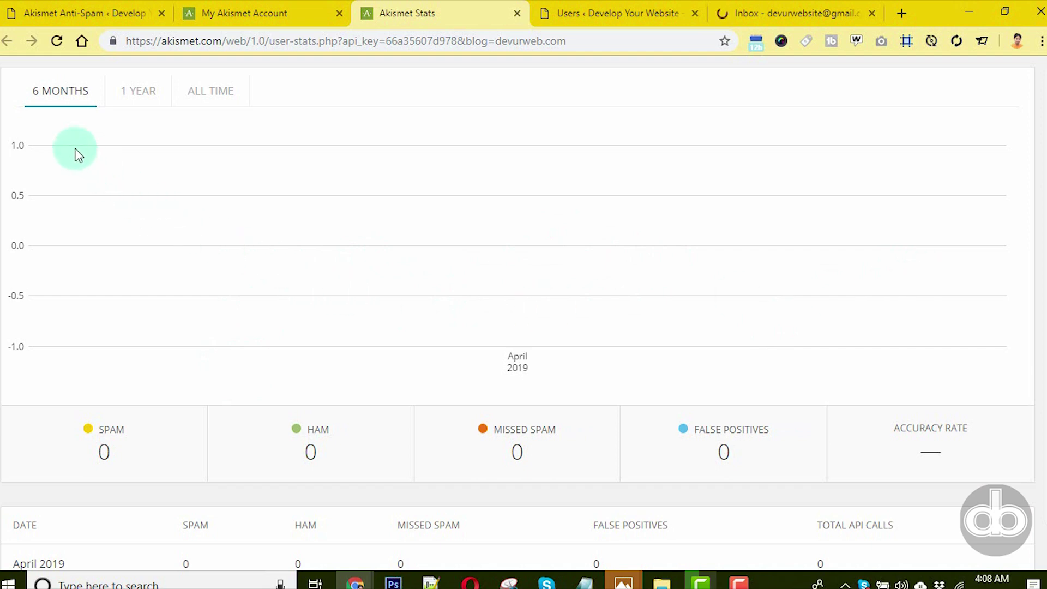
left_click(137, 97)
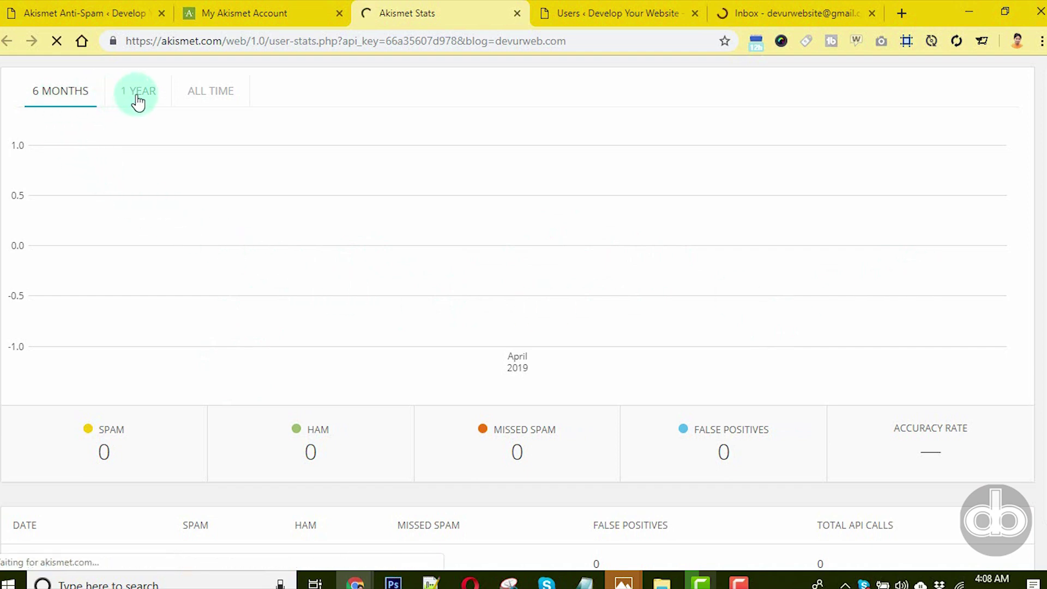
left_click(203, 97)
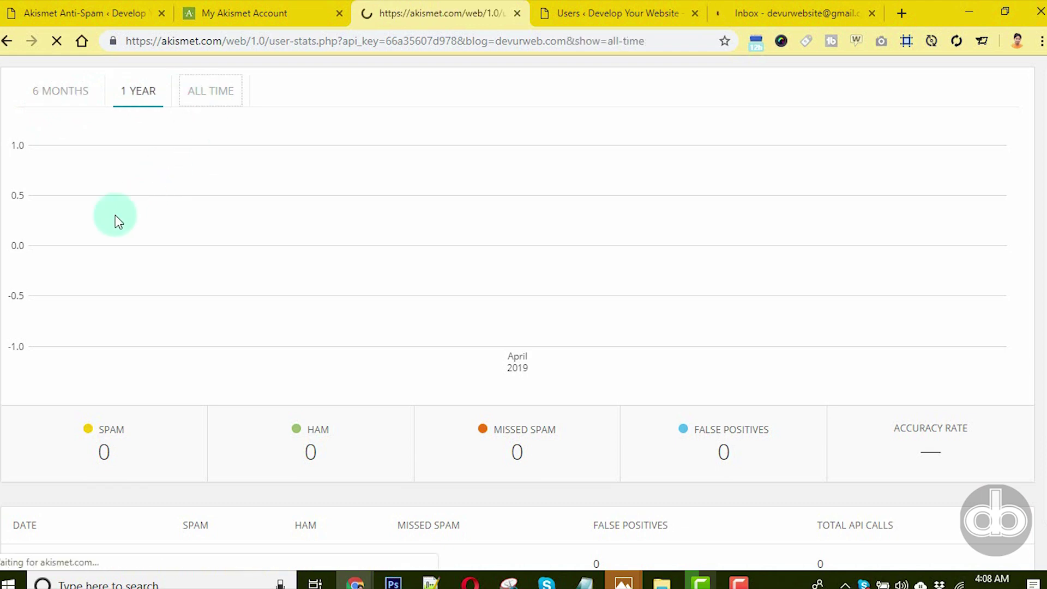
left_click(58, 93)
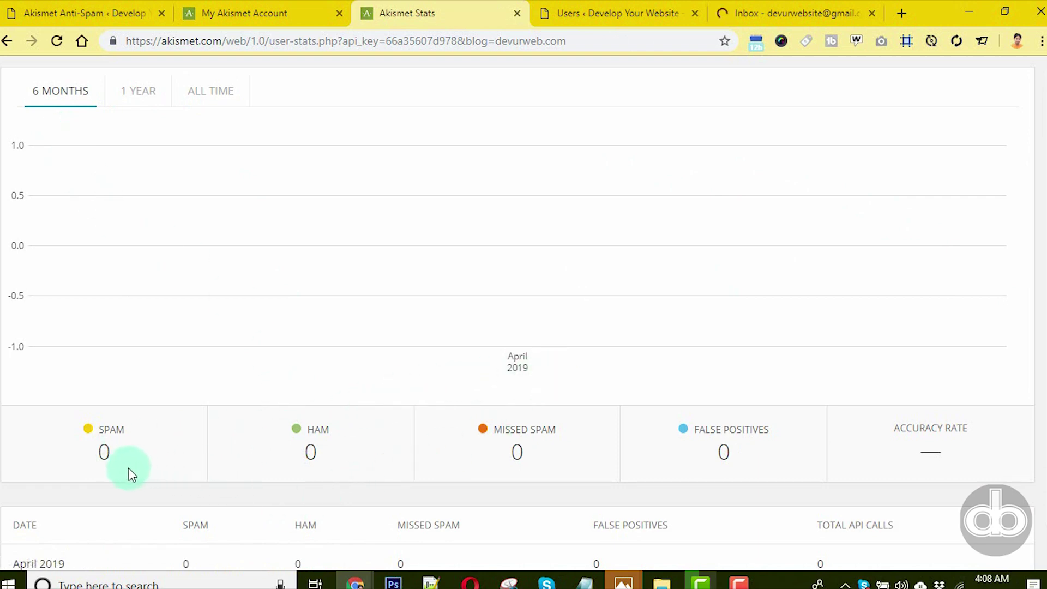
- Toggle the SPAM, HAM and MISSED SPAM chart series, then return to My Akismet Account
left_click(106, 451)
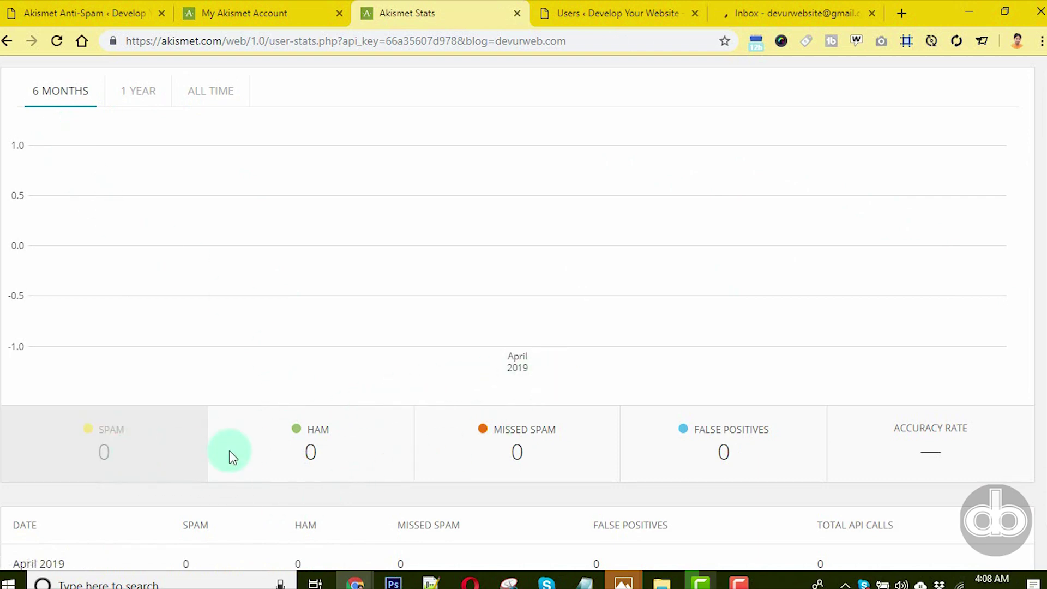
left_click(323, 452)
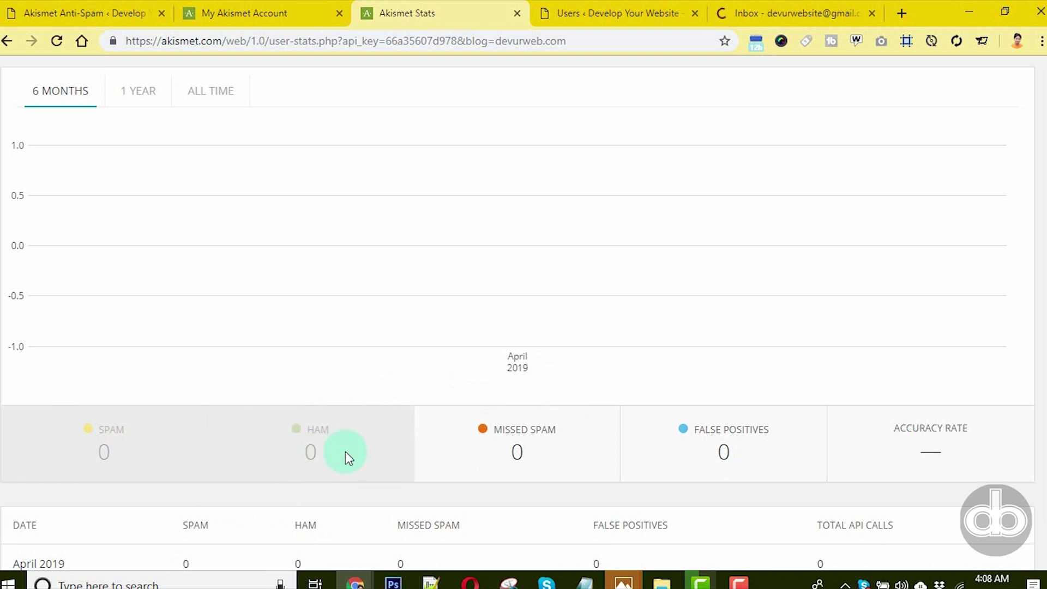
left_click(494, 461)
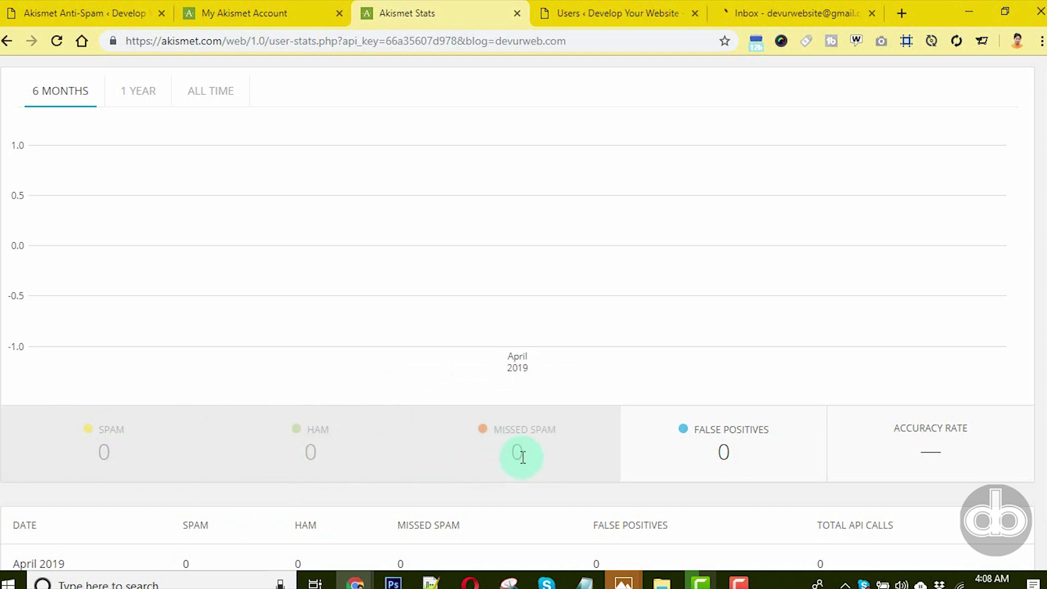
double_click(519, 454)
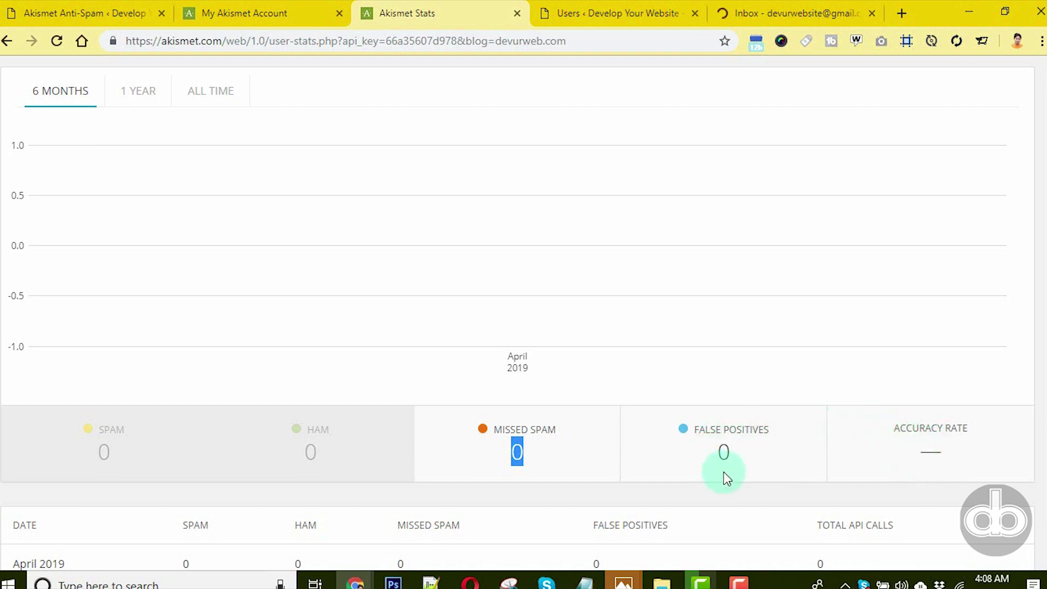
scroll(724, 473, "down", 1)
scroll(387, 502, "up", 1)
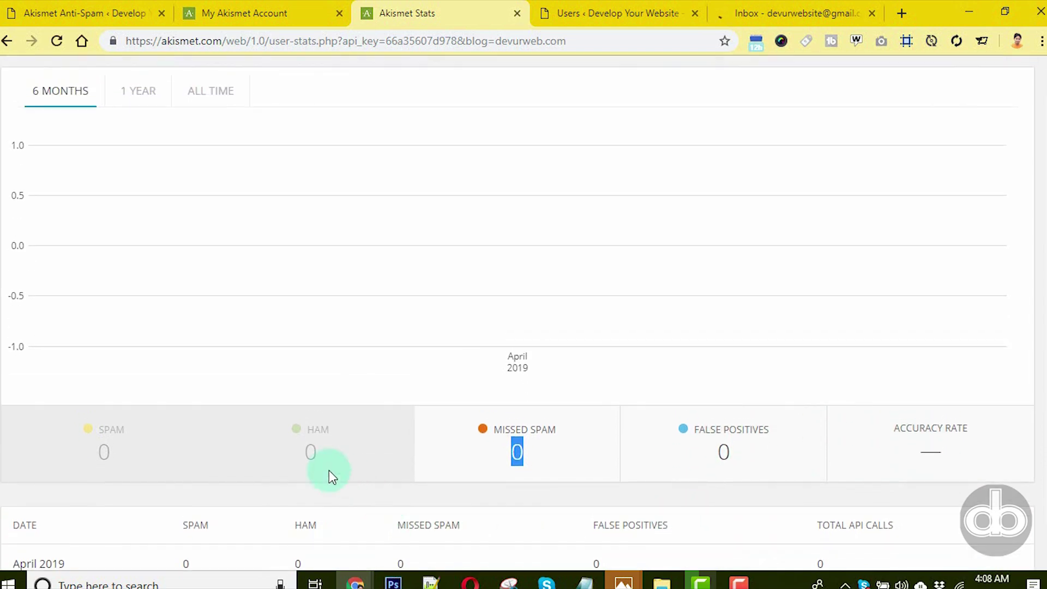
left_click(235, 13)
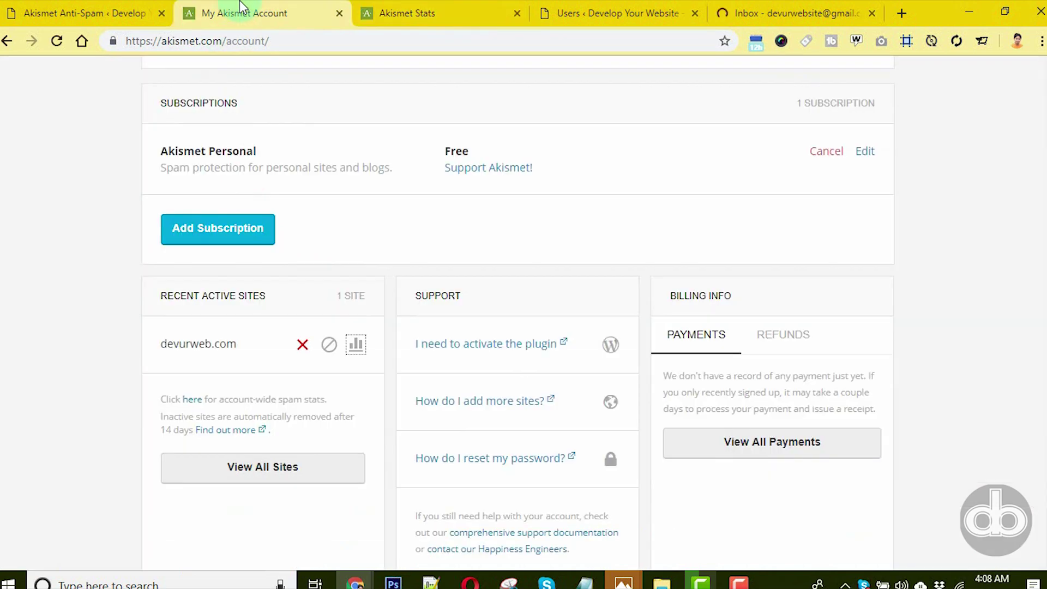
- Enable approved-comment counts, keep strictness on 'Always put spam in the Spam folder', and save
key("ctrl+shift+Tab")
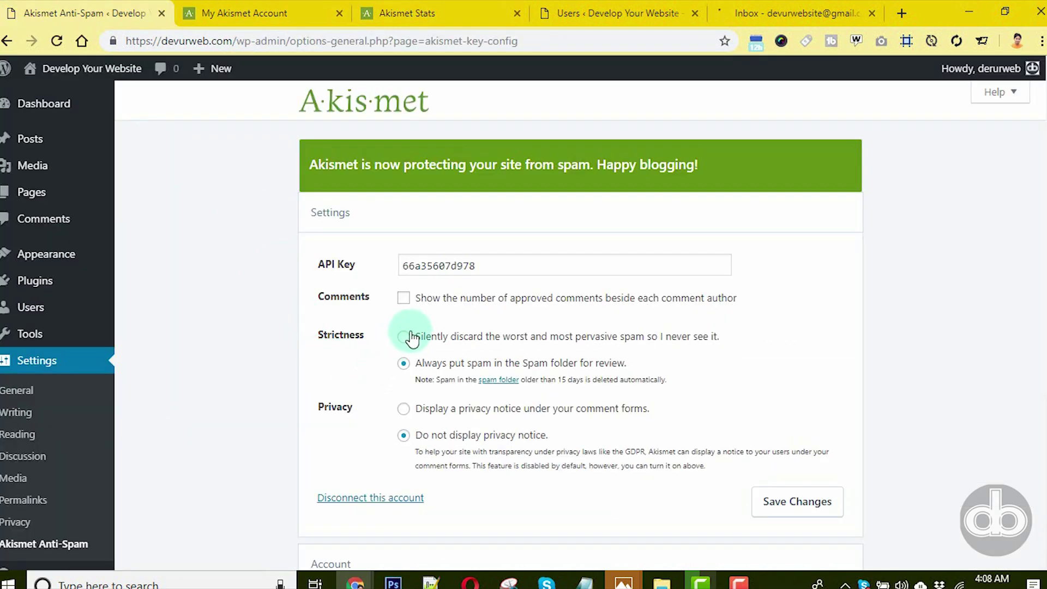
left_click(404, 300)
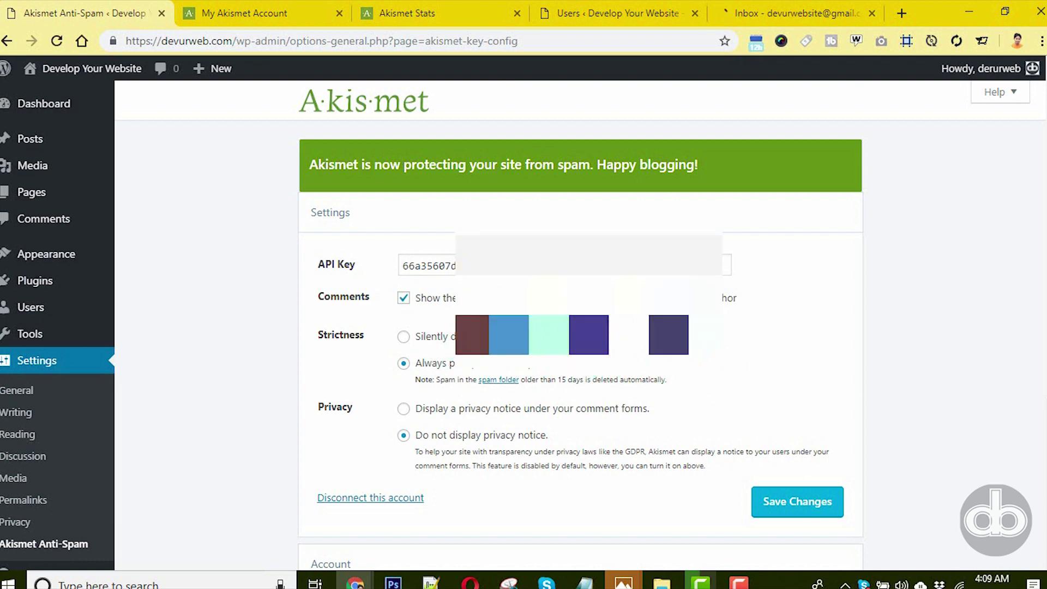
left_click(403, 339)
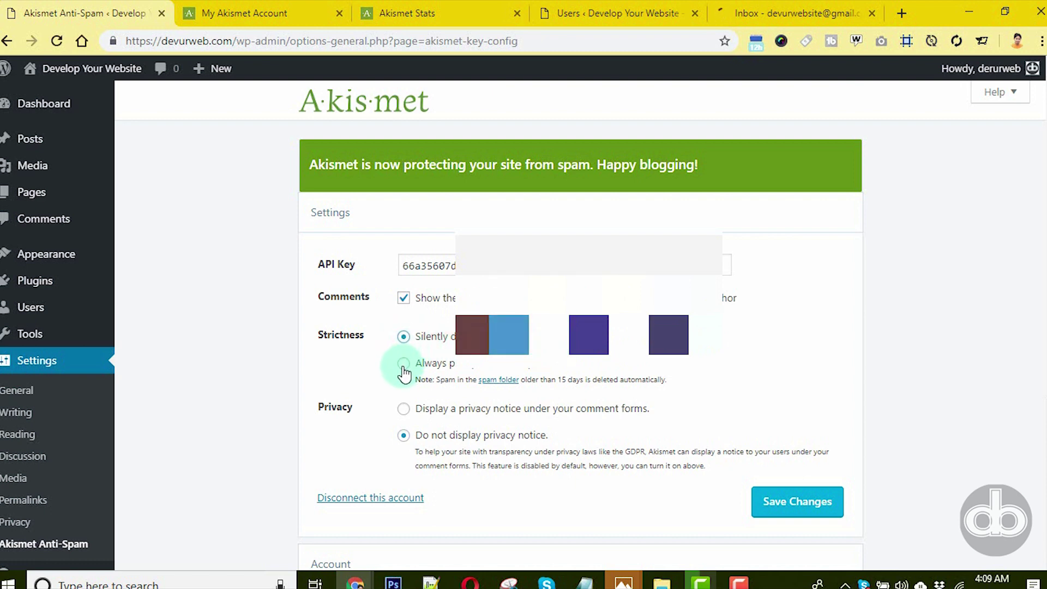
left_click(403, 364)
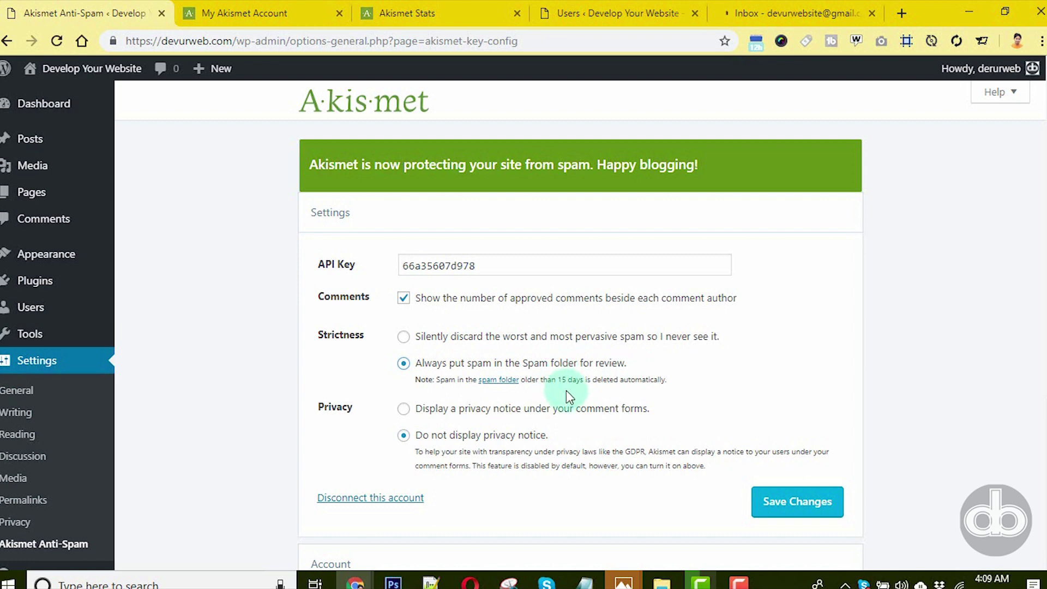
left_click_drag(556, 380, 662, 380)
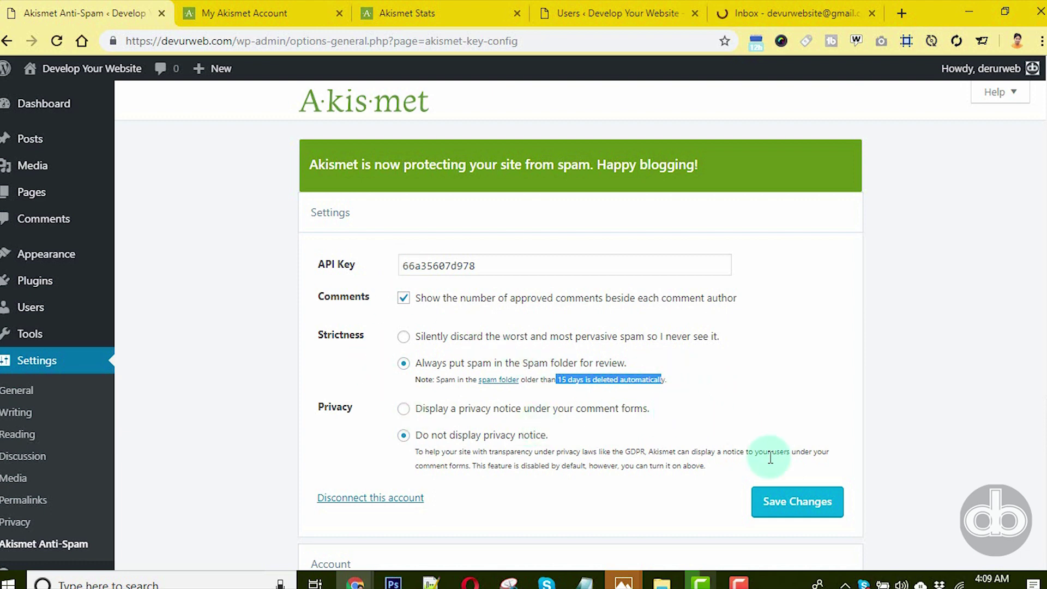
left_click(796, 508)
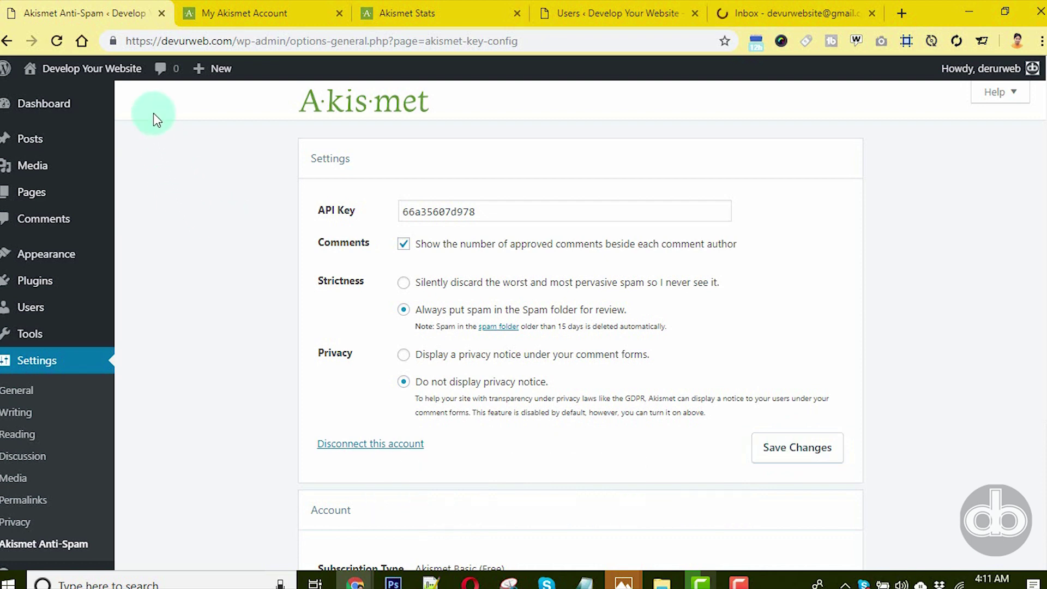
left_click(152, 40)
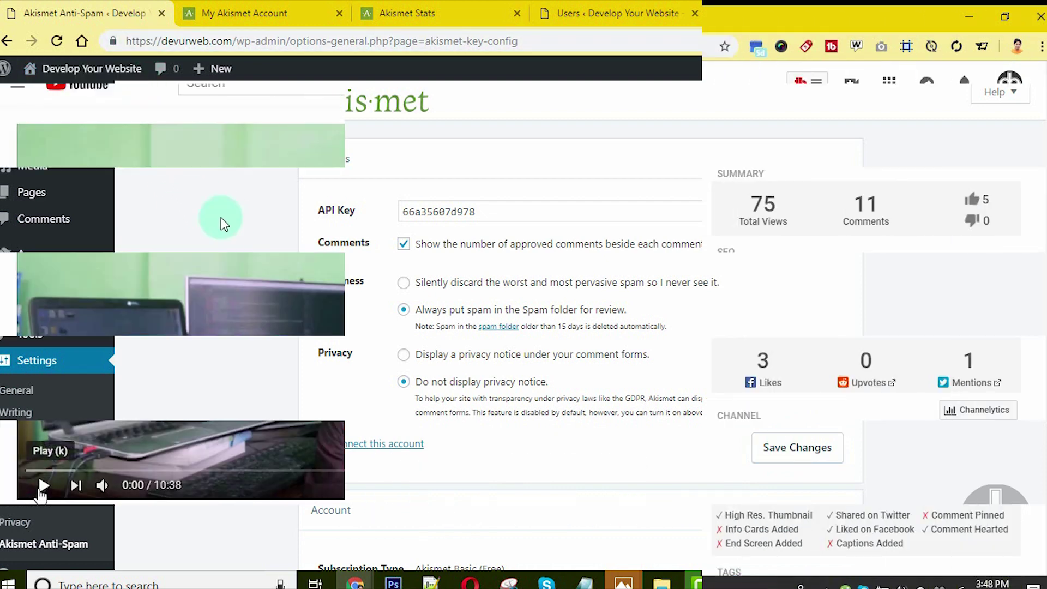